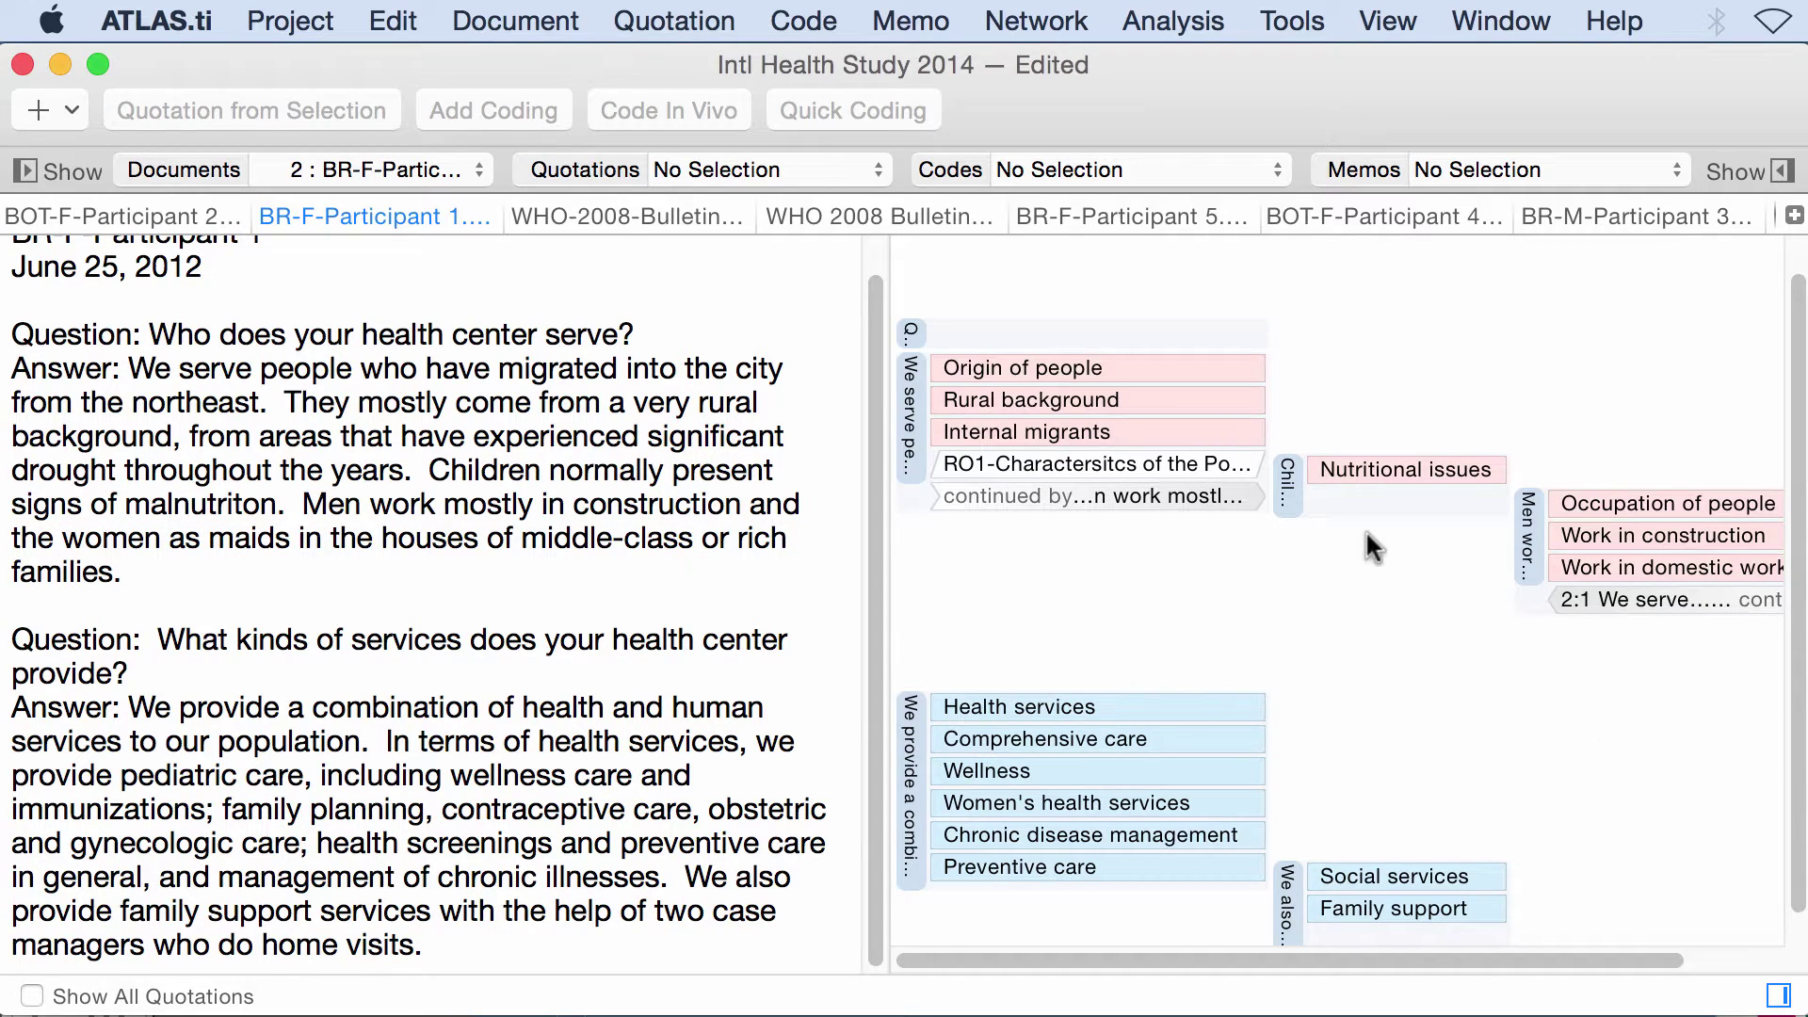
Step: Open Code > Auto Coding, move the dialog aside, and delete the previous Find expression
click(806, 21)
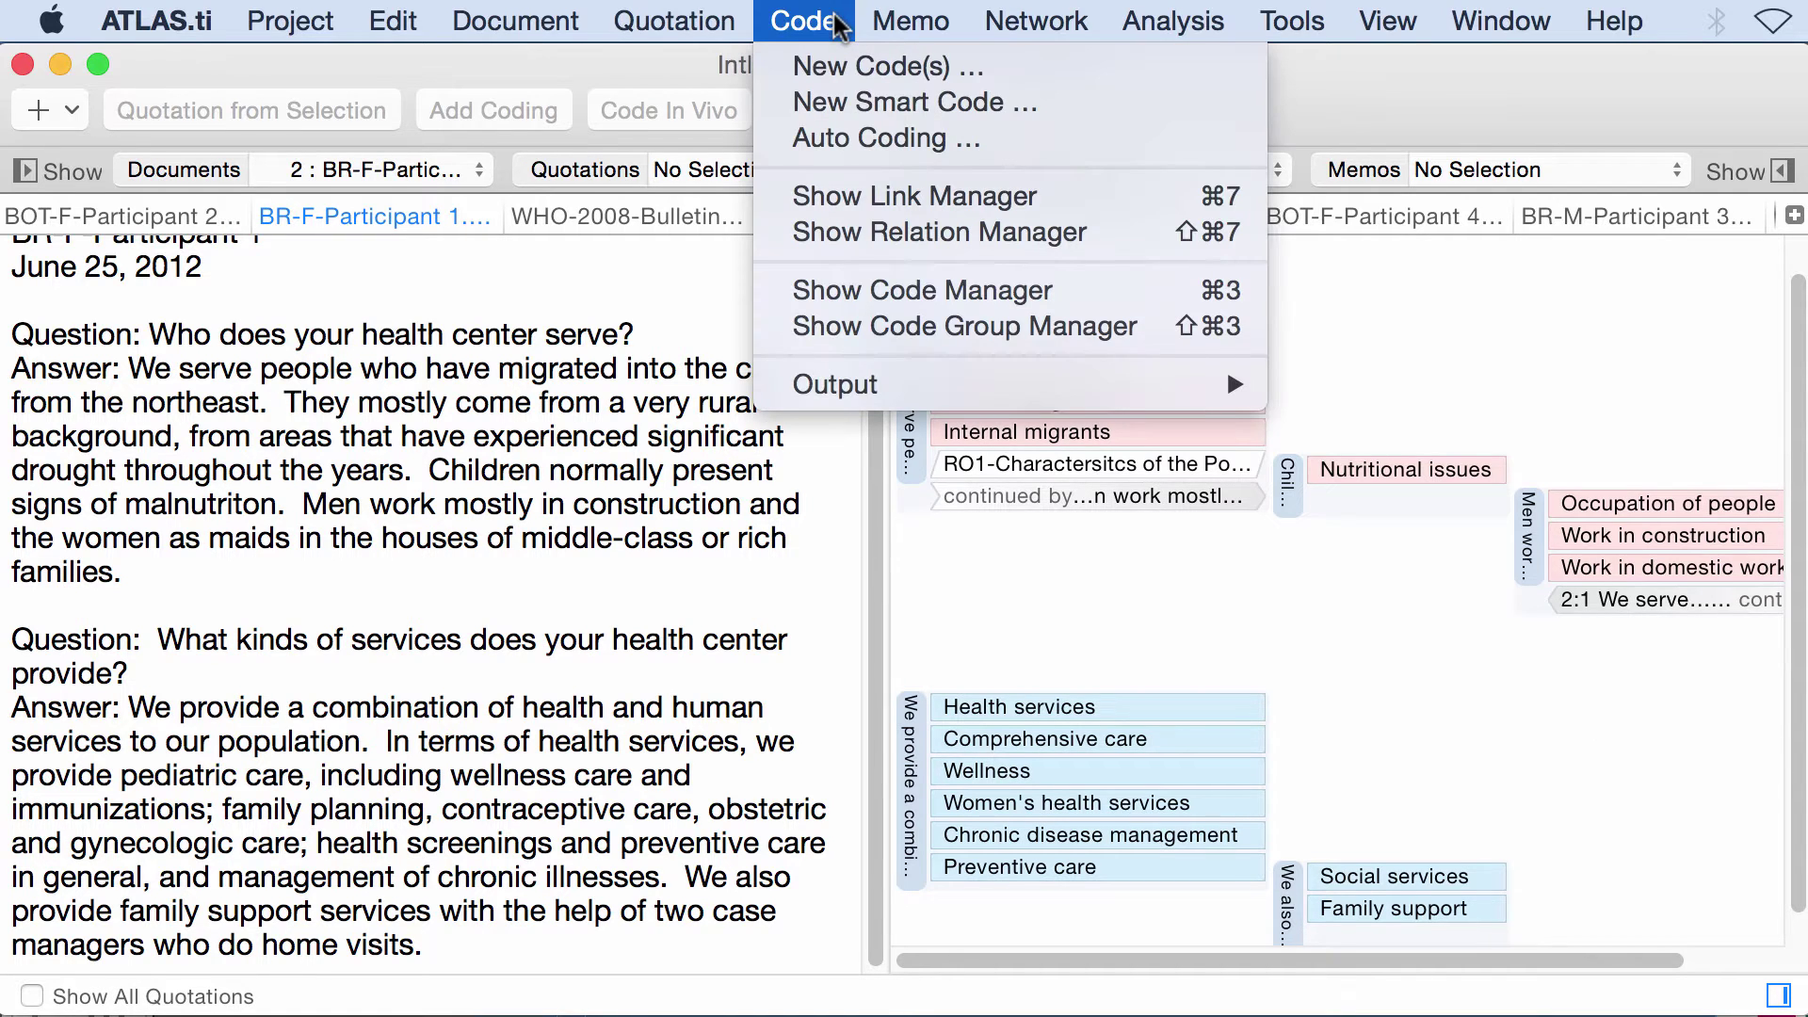
click(846, 137)
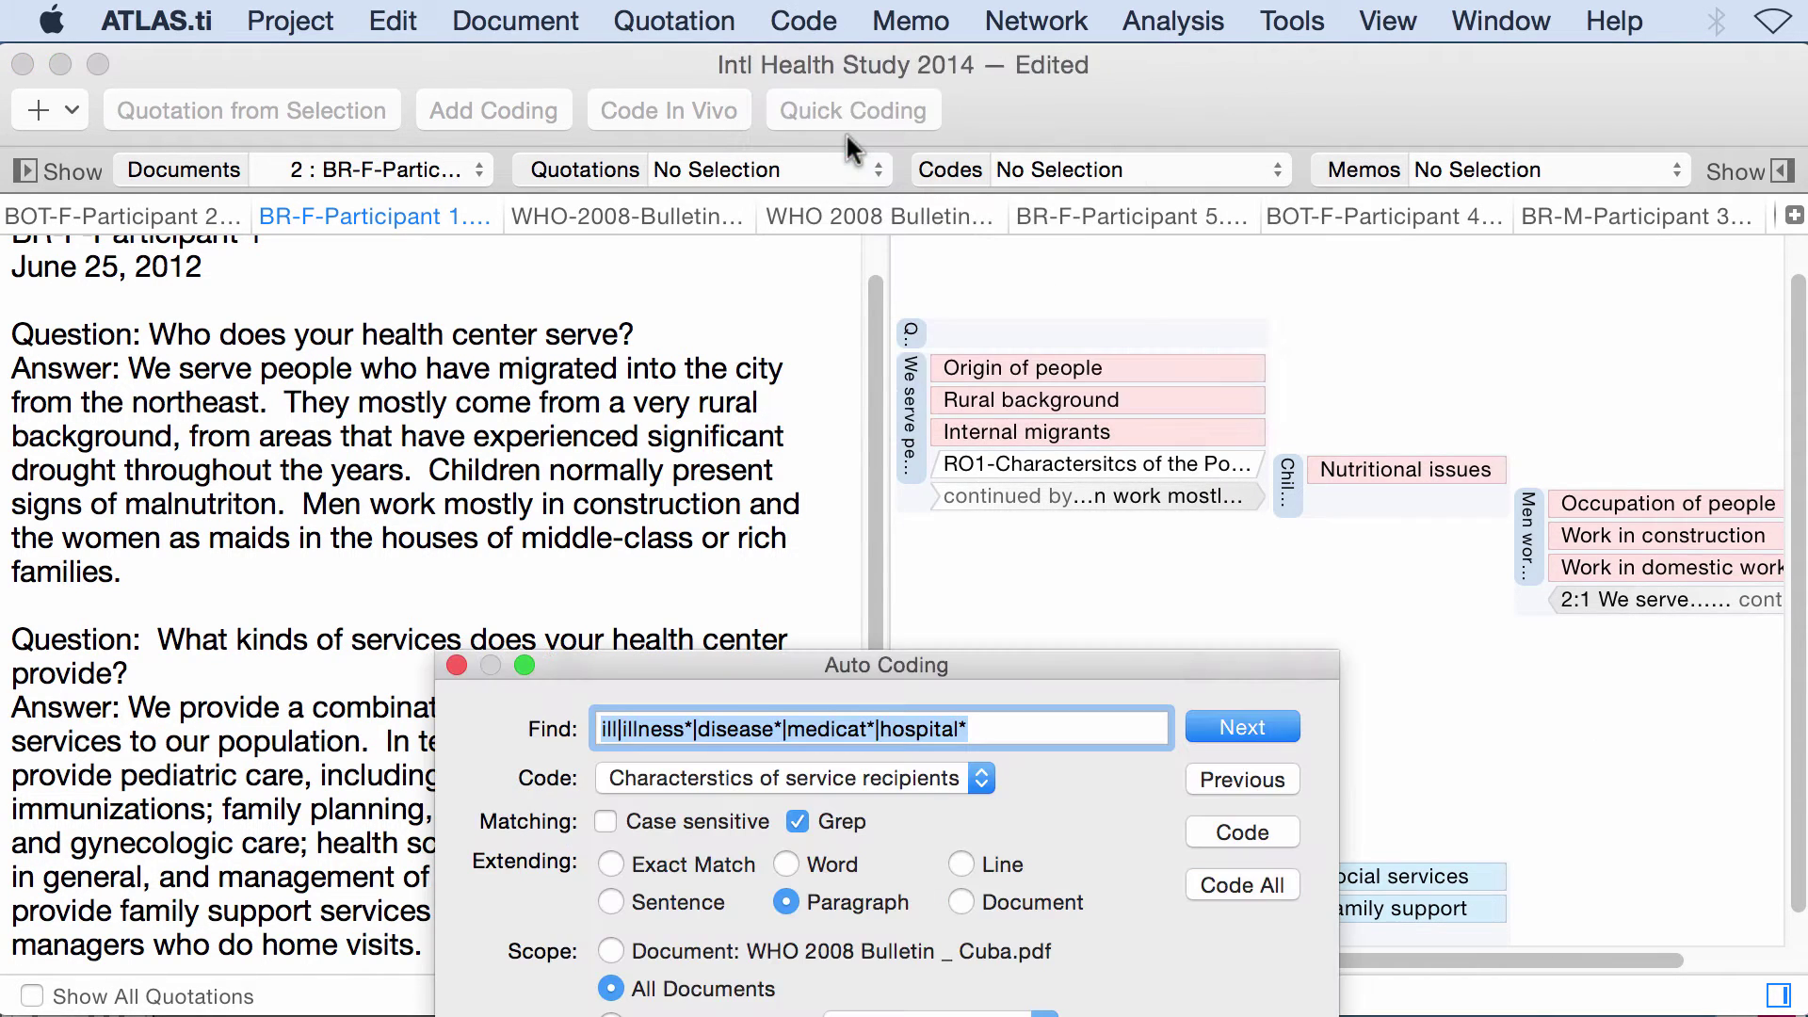
drag(919, 660, 1362, 532)
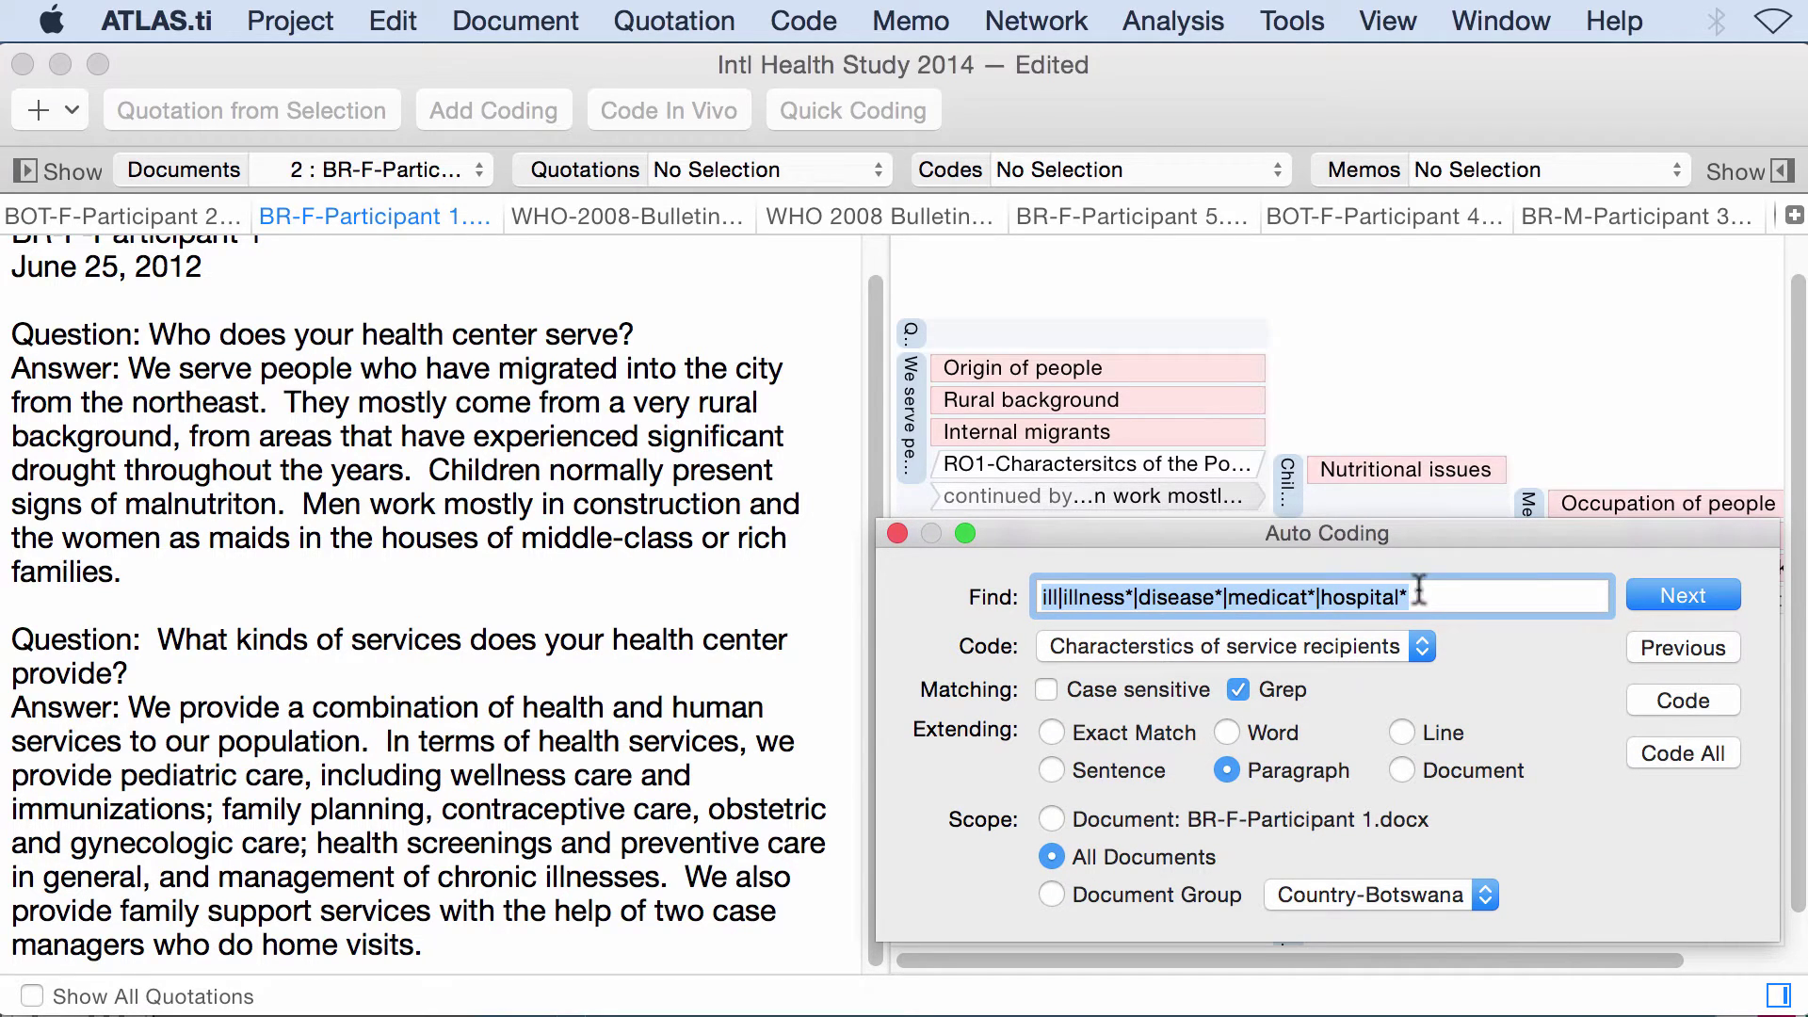
key(BackSpace)
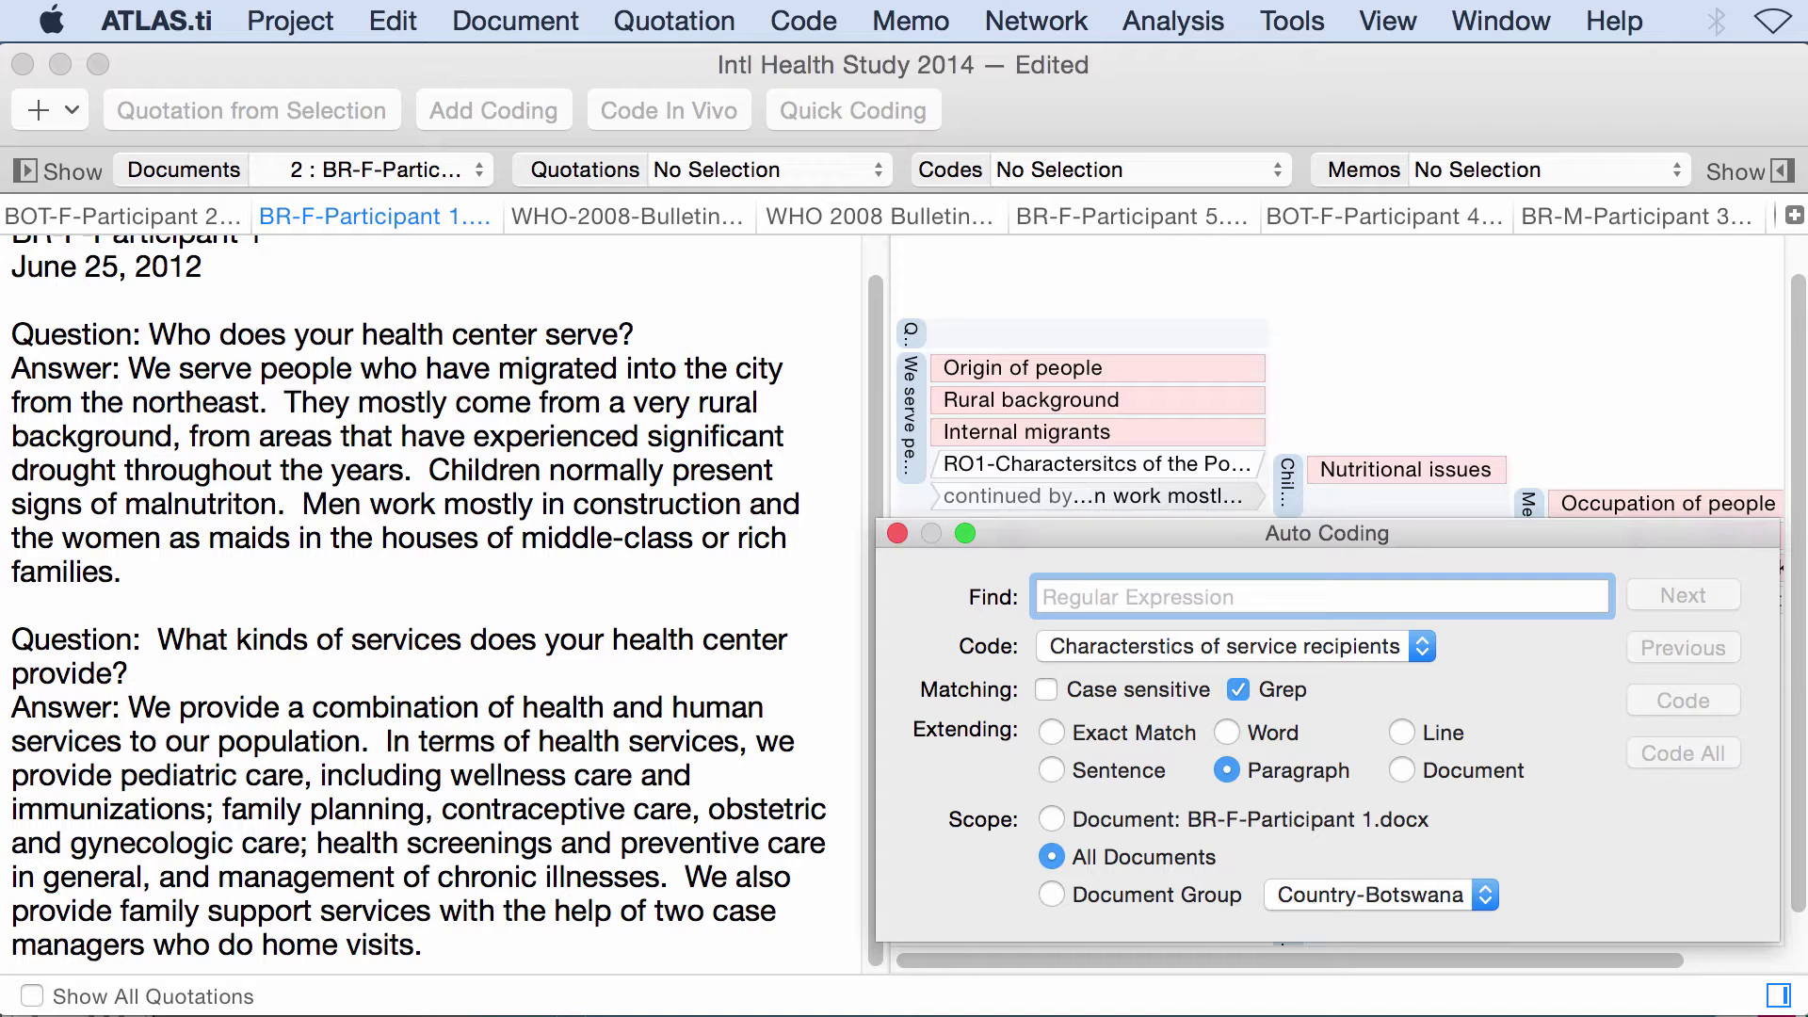
click(1340, 646)
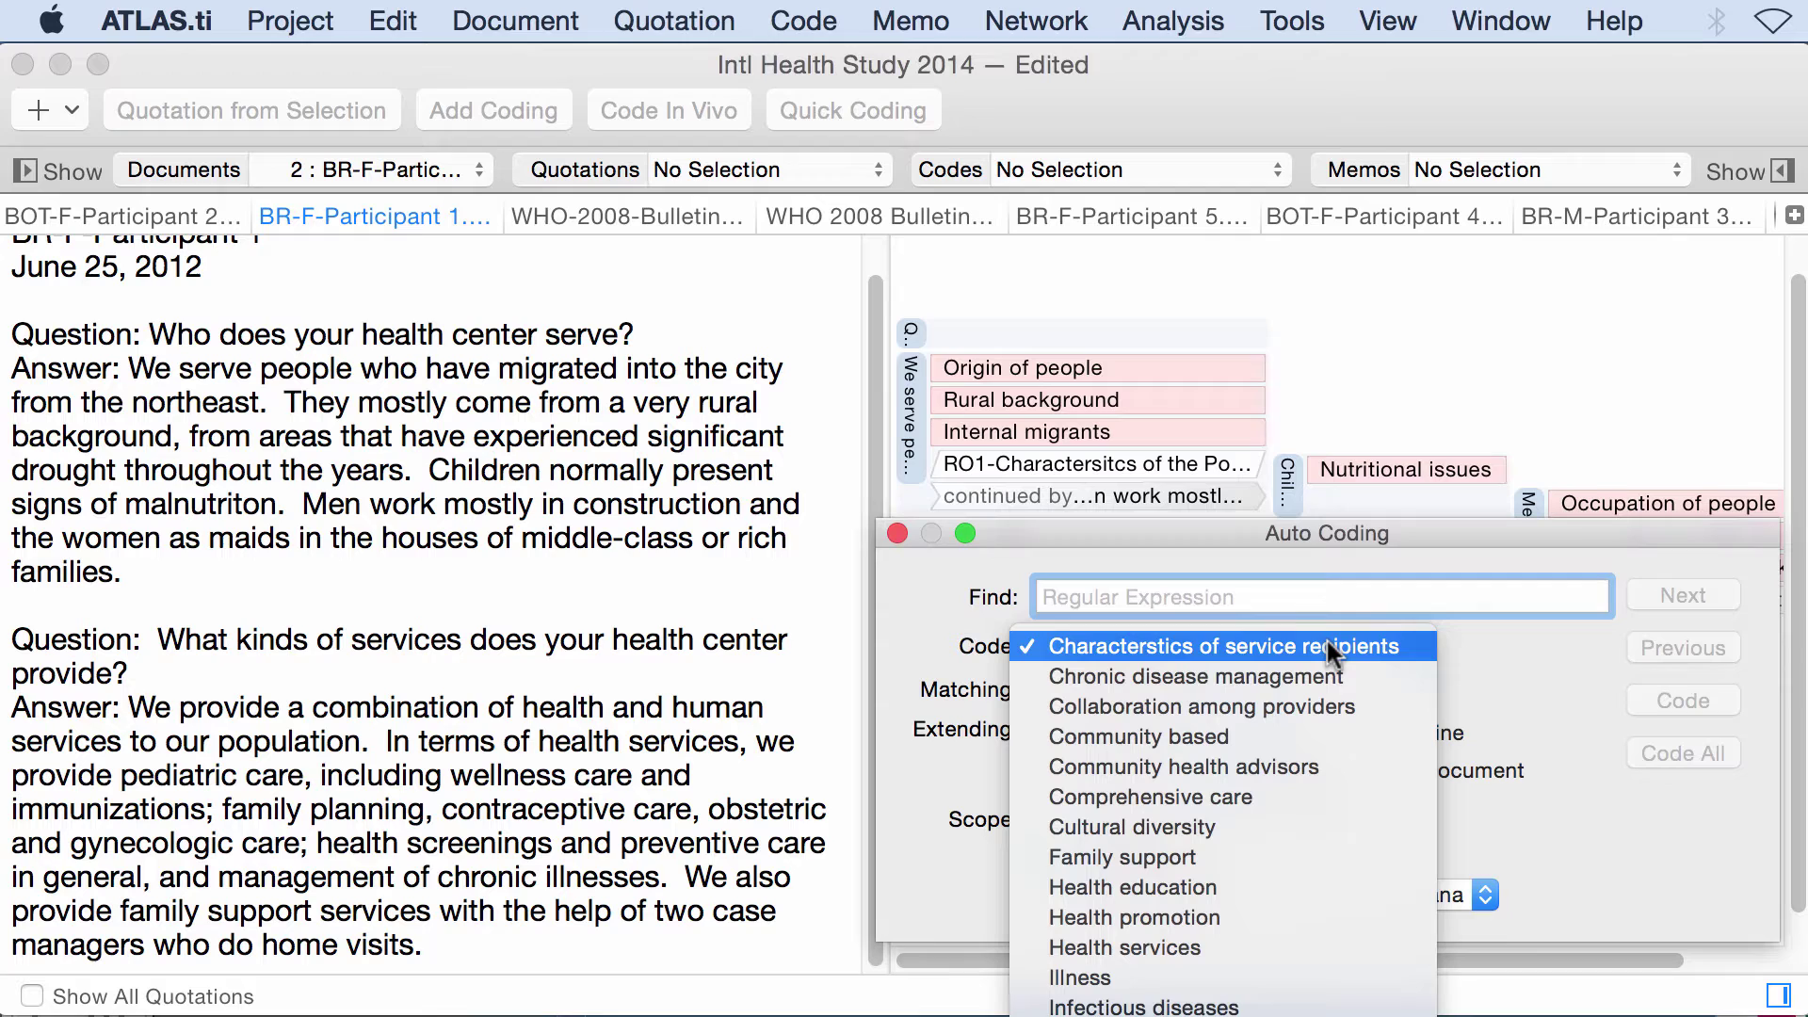
click(1326, 641)
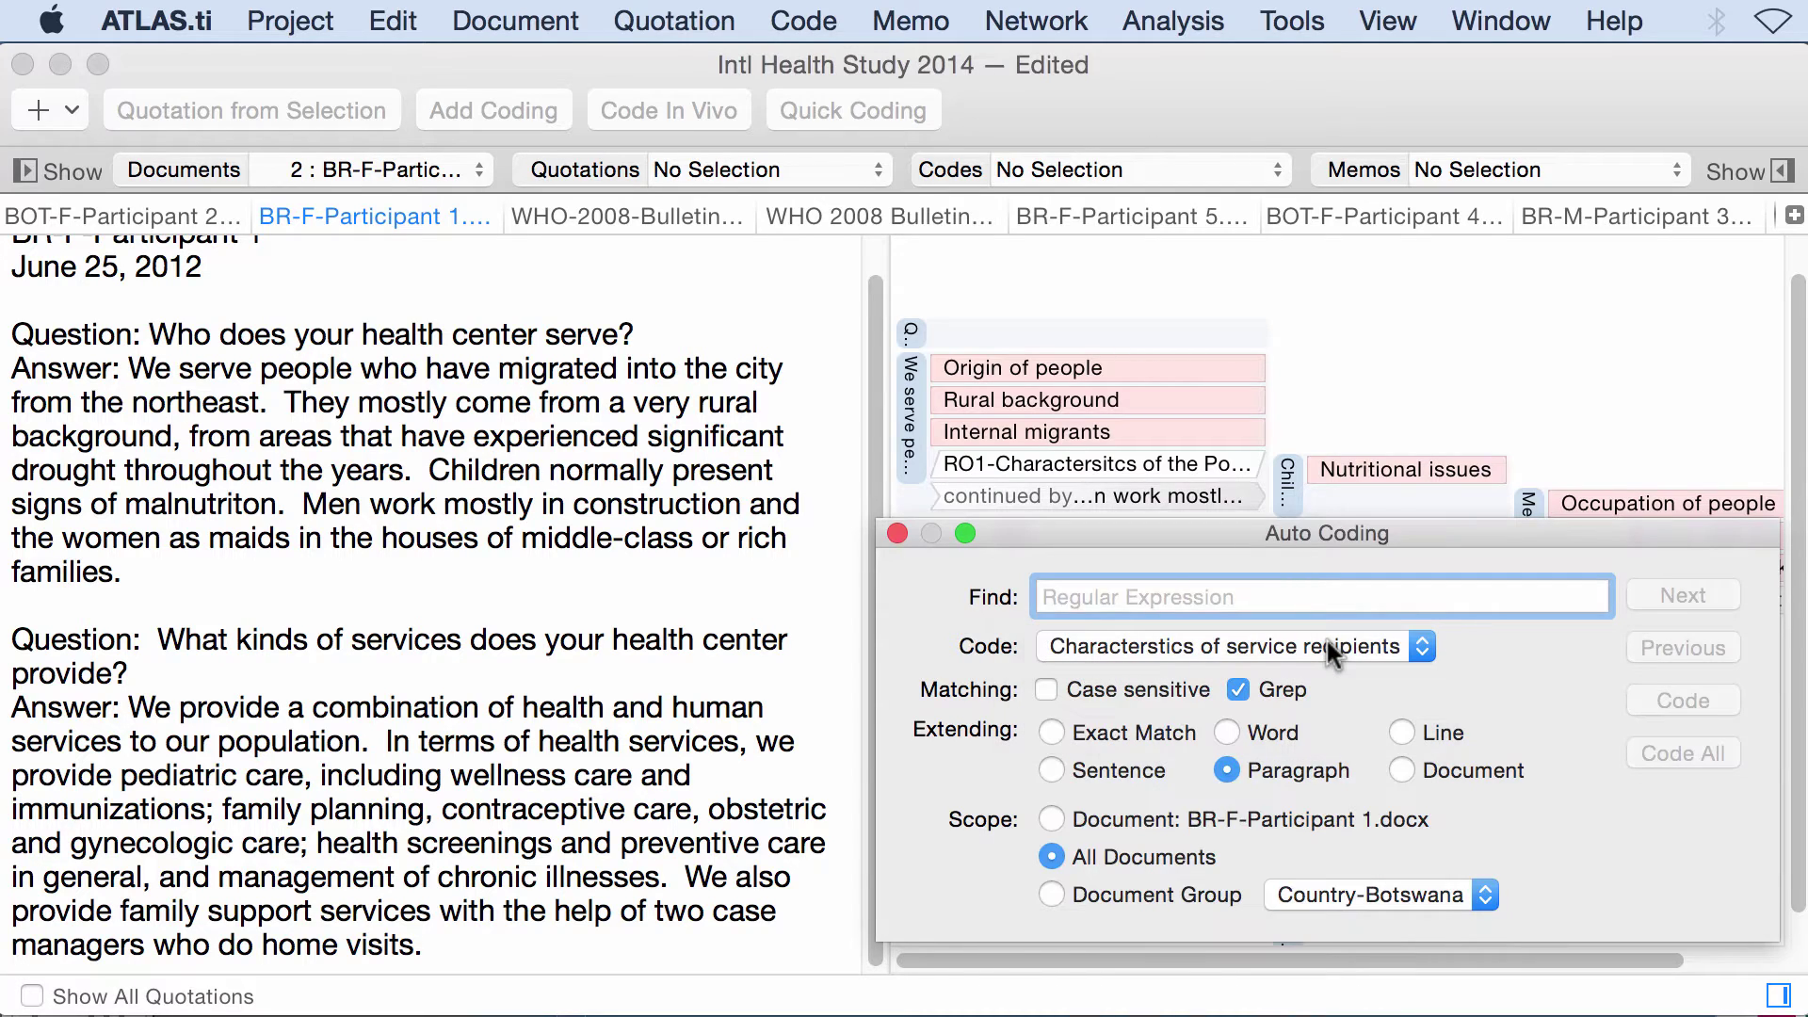
click(1384, 640)
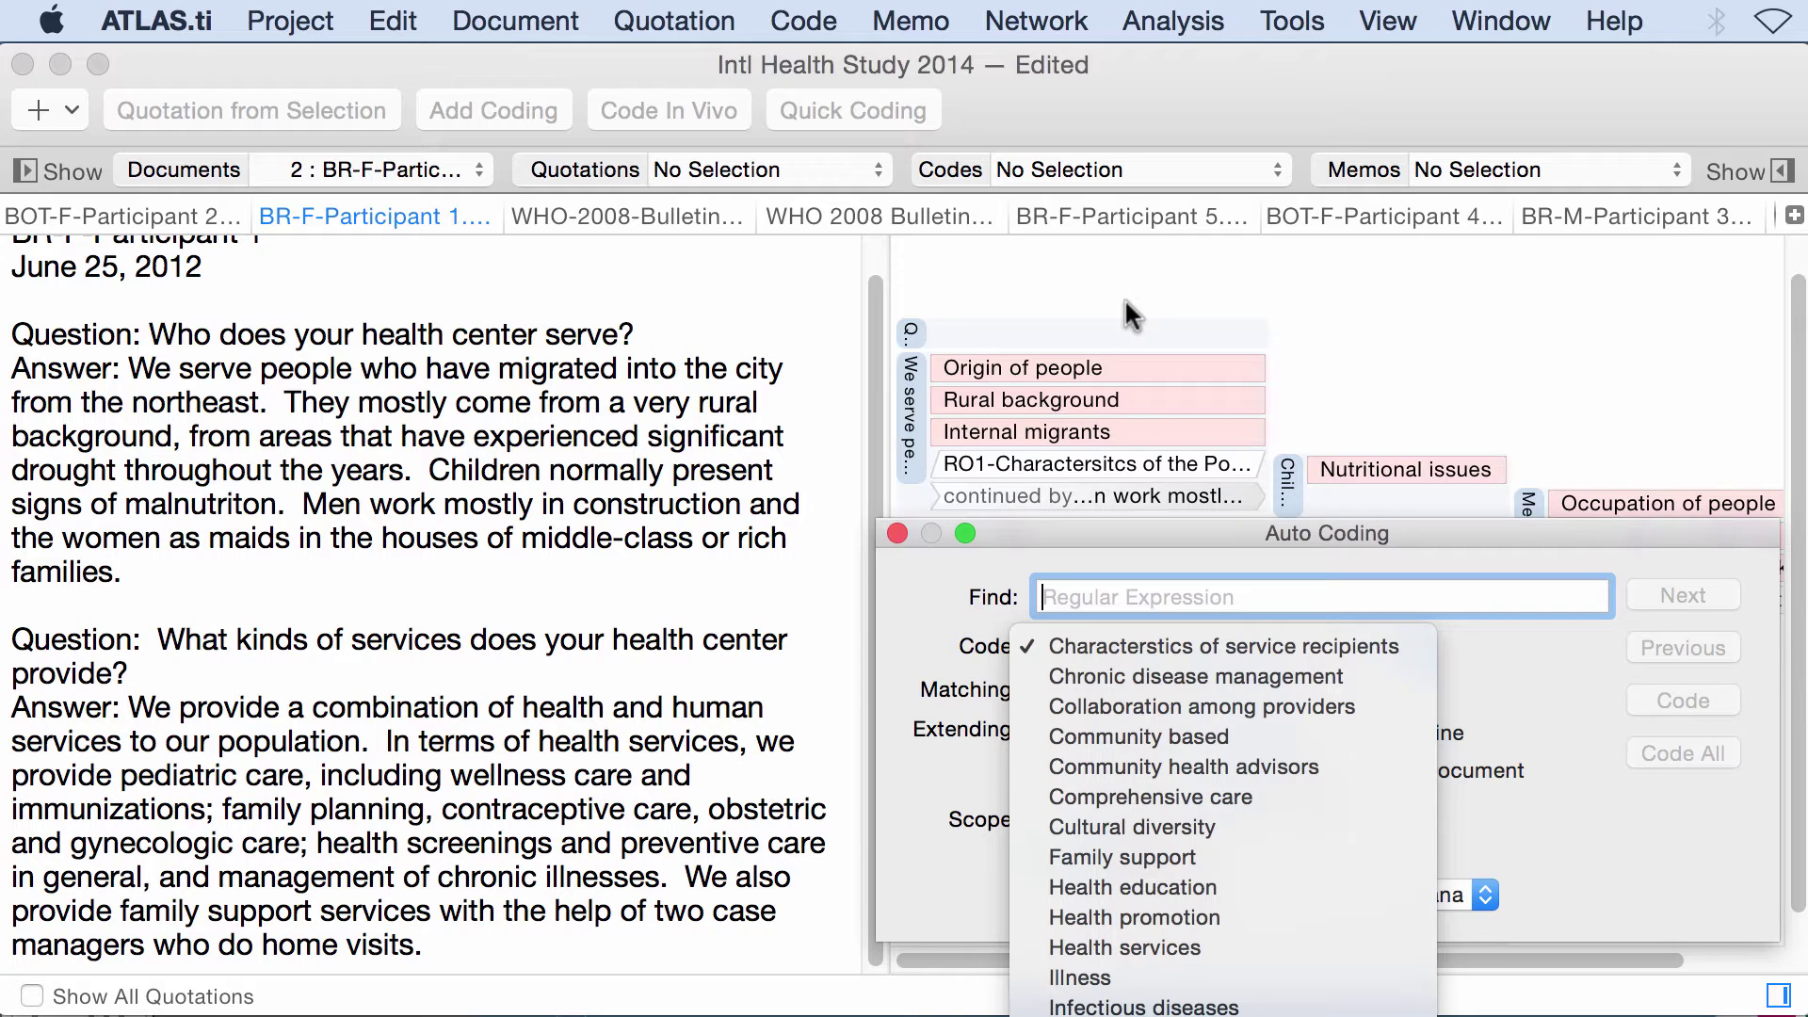
click(68, 113)
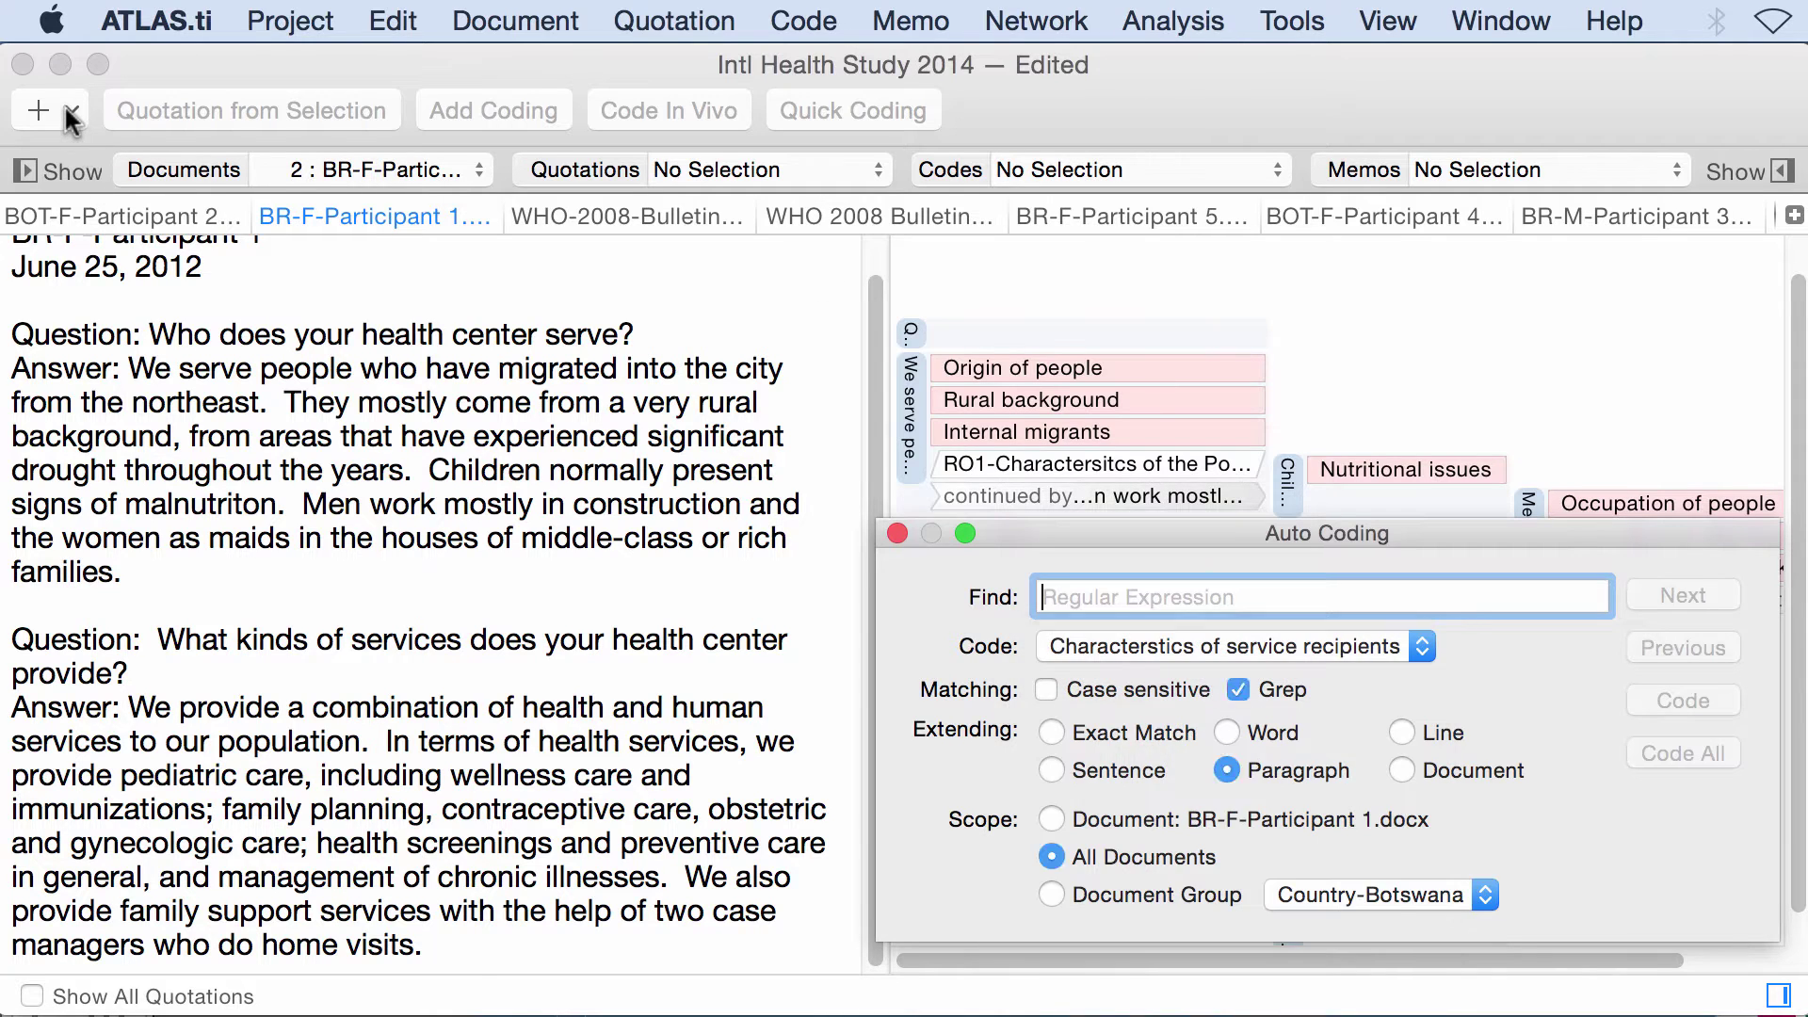
click(61, 103)
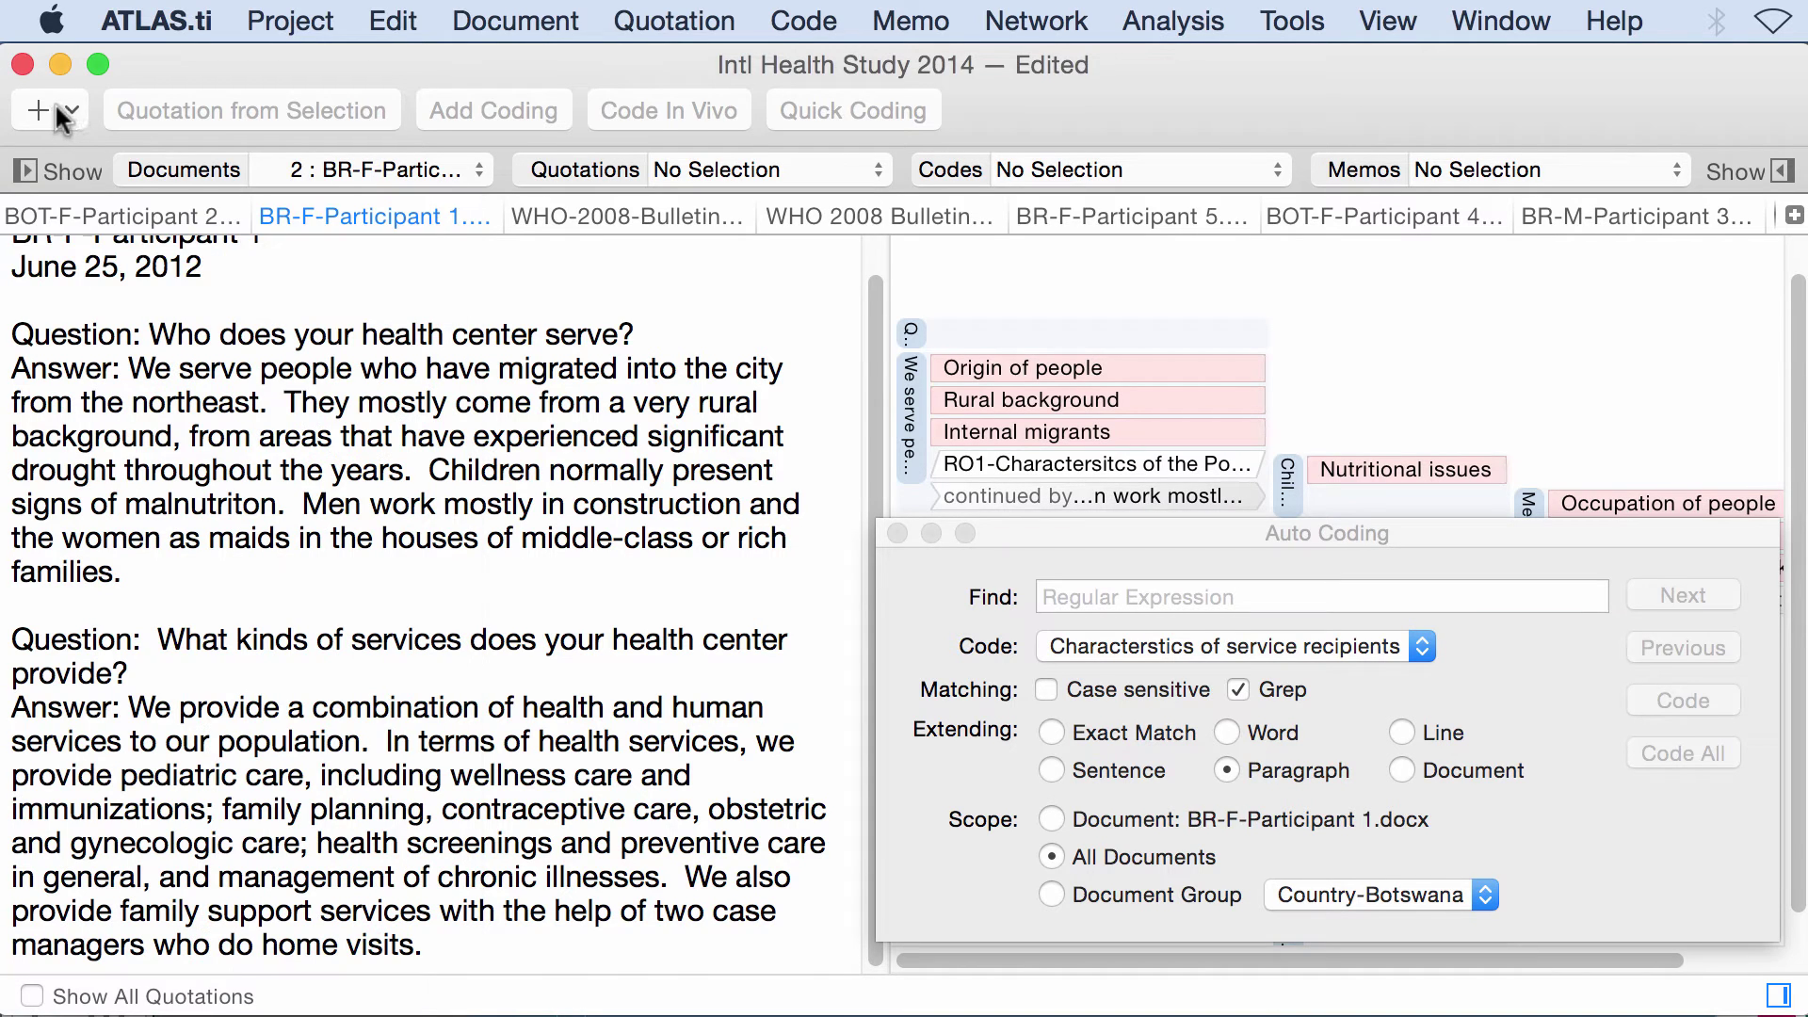
click(59, 107)
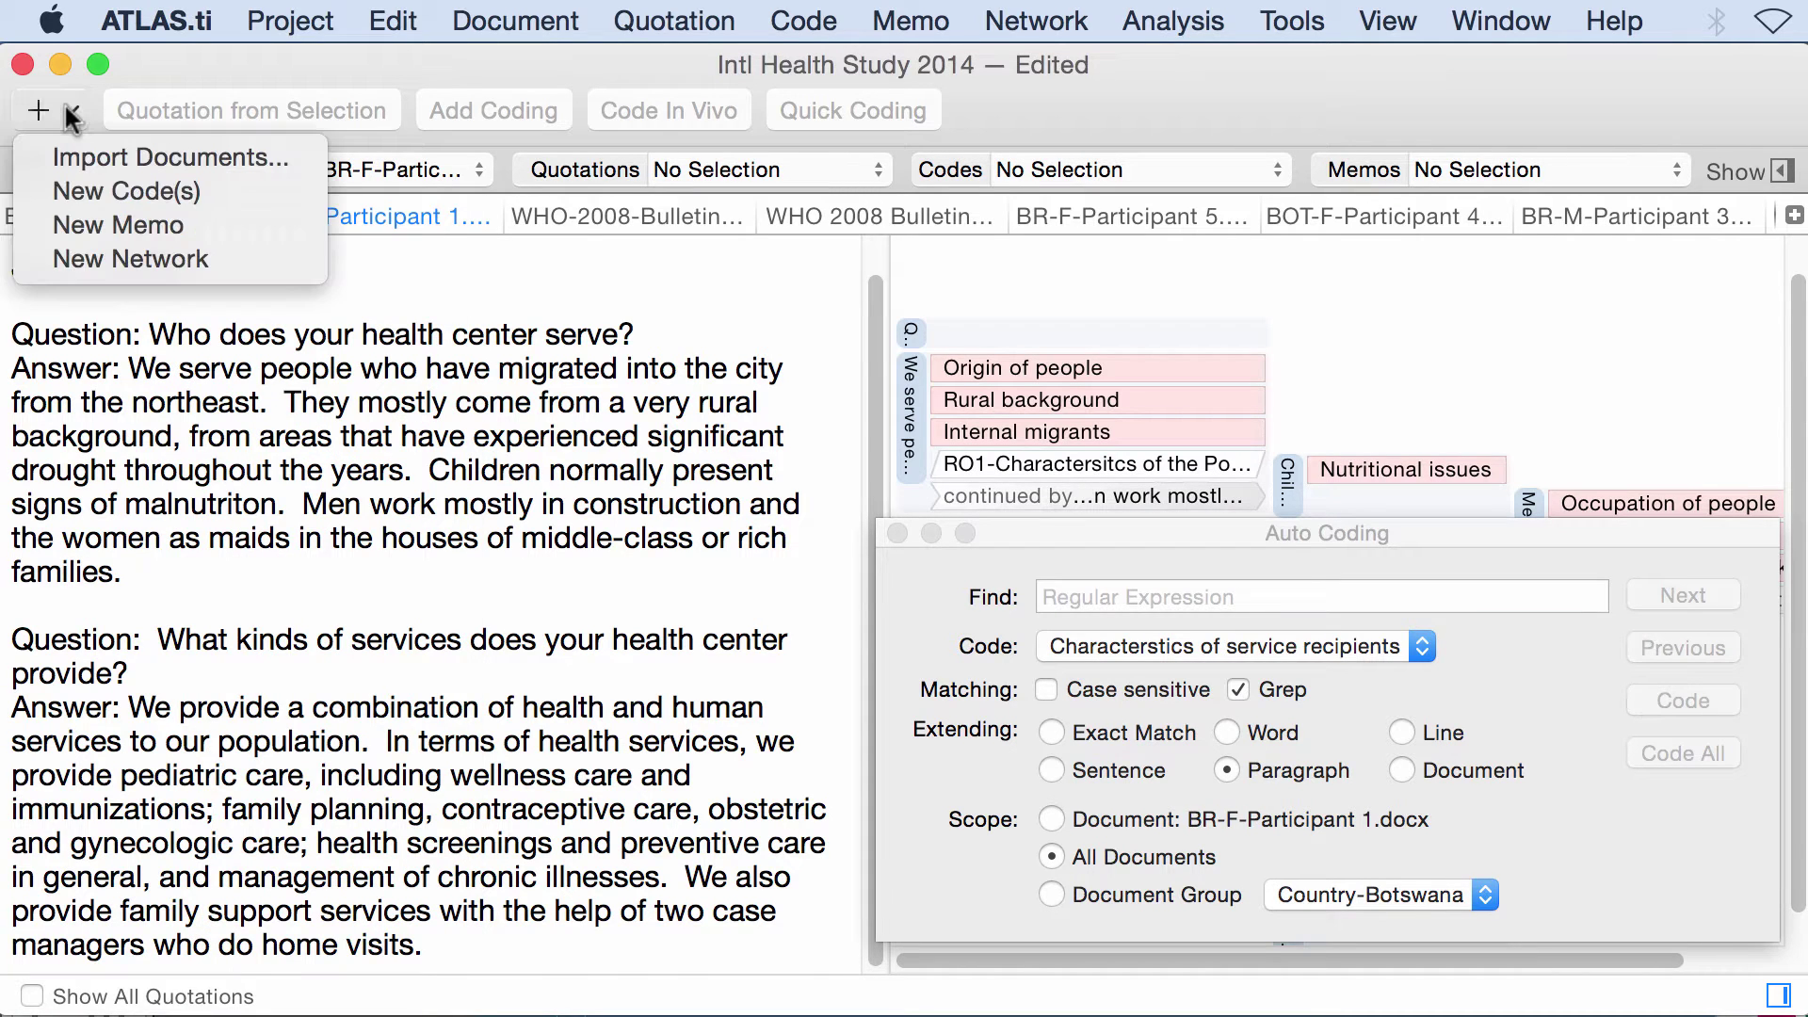
click(89, 188)
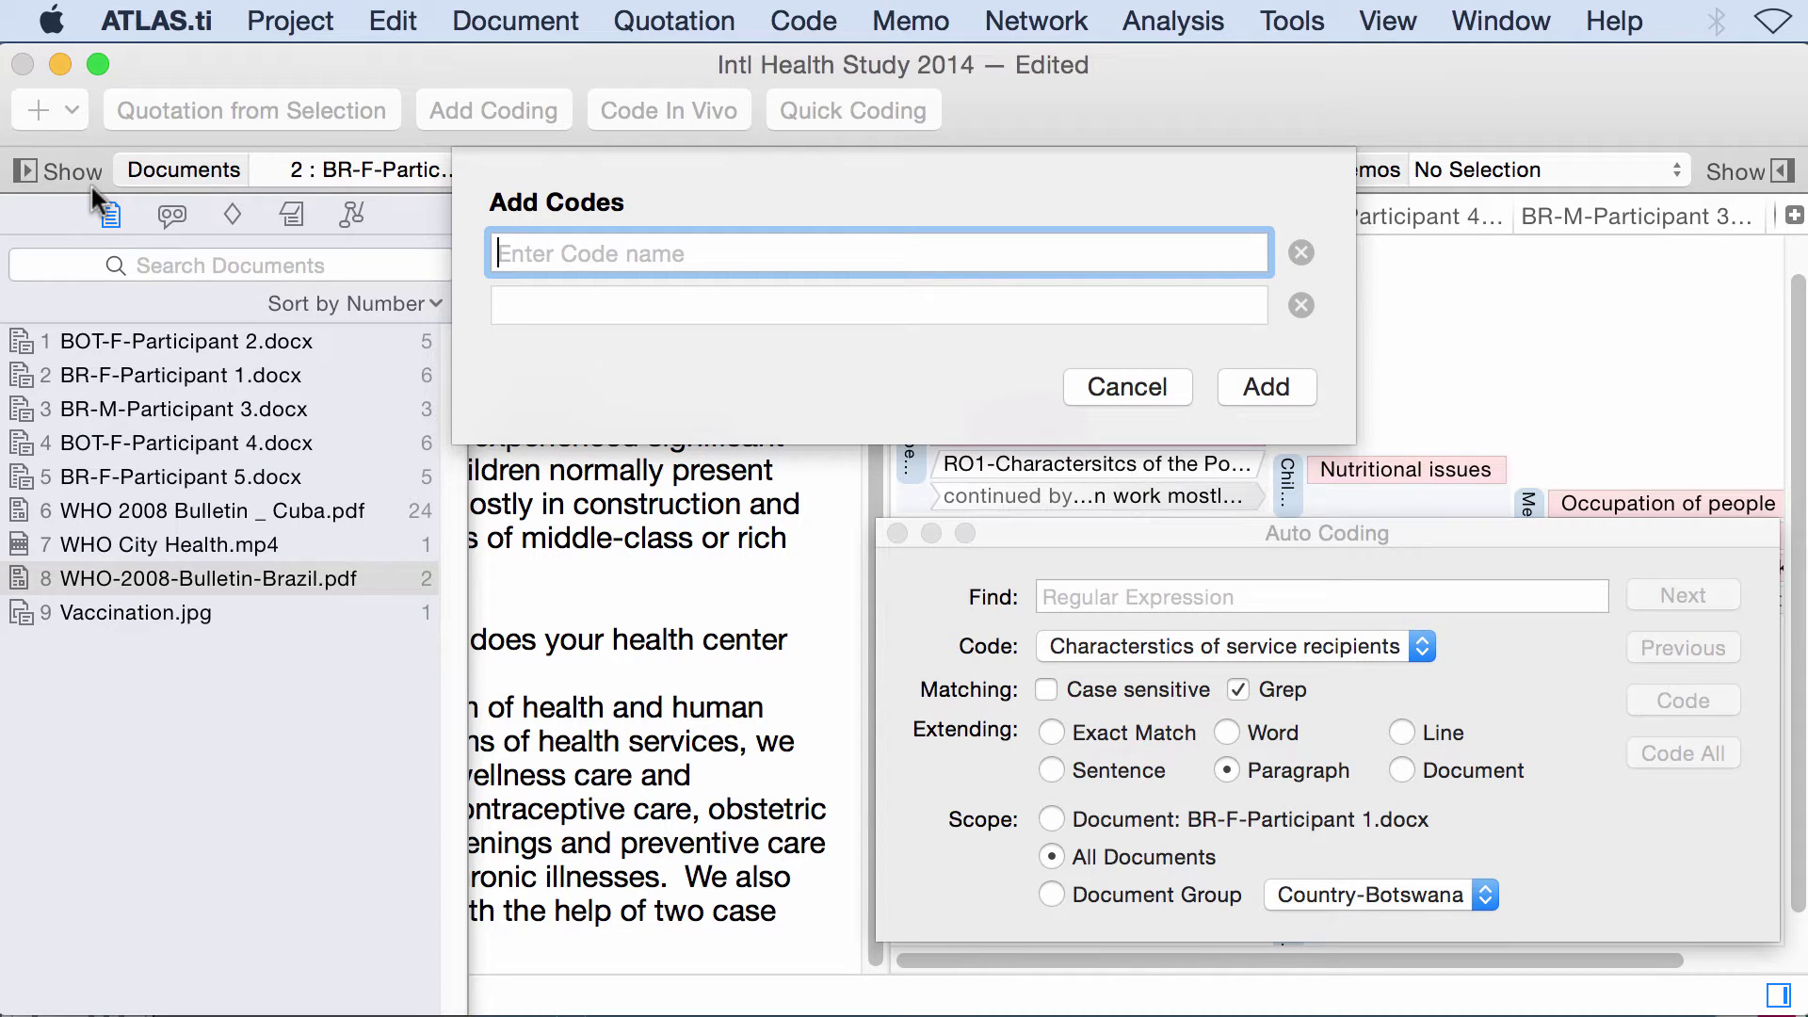
text(x)
key(Return)
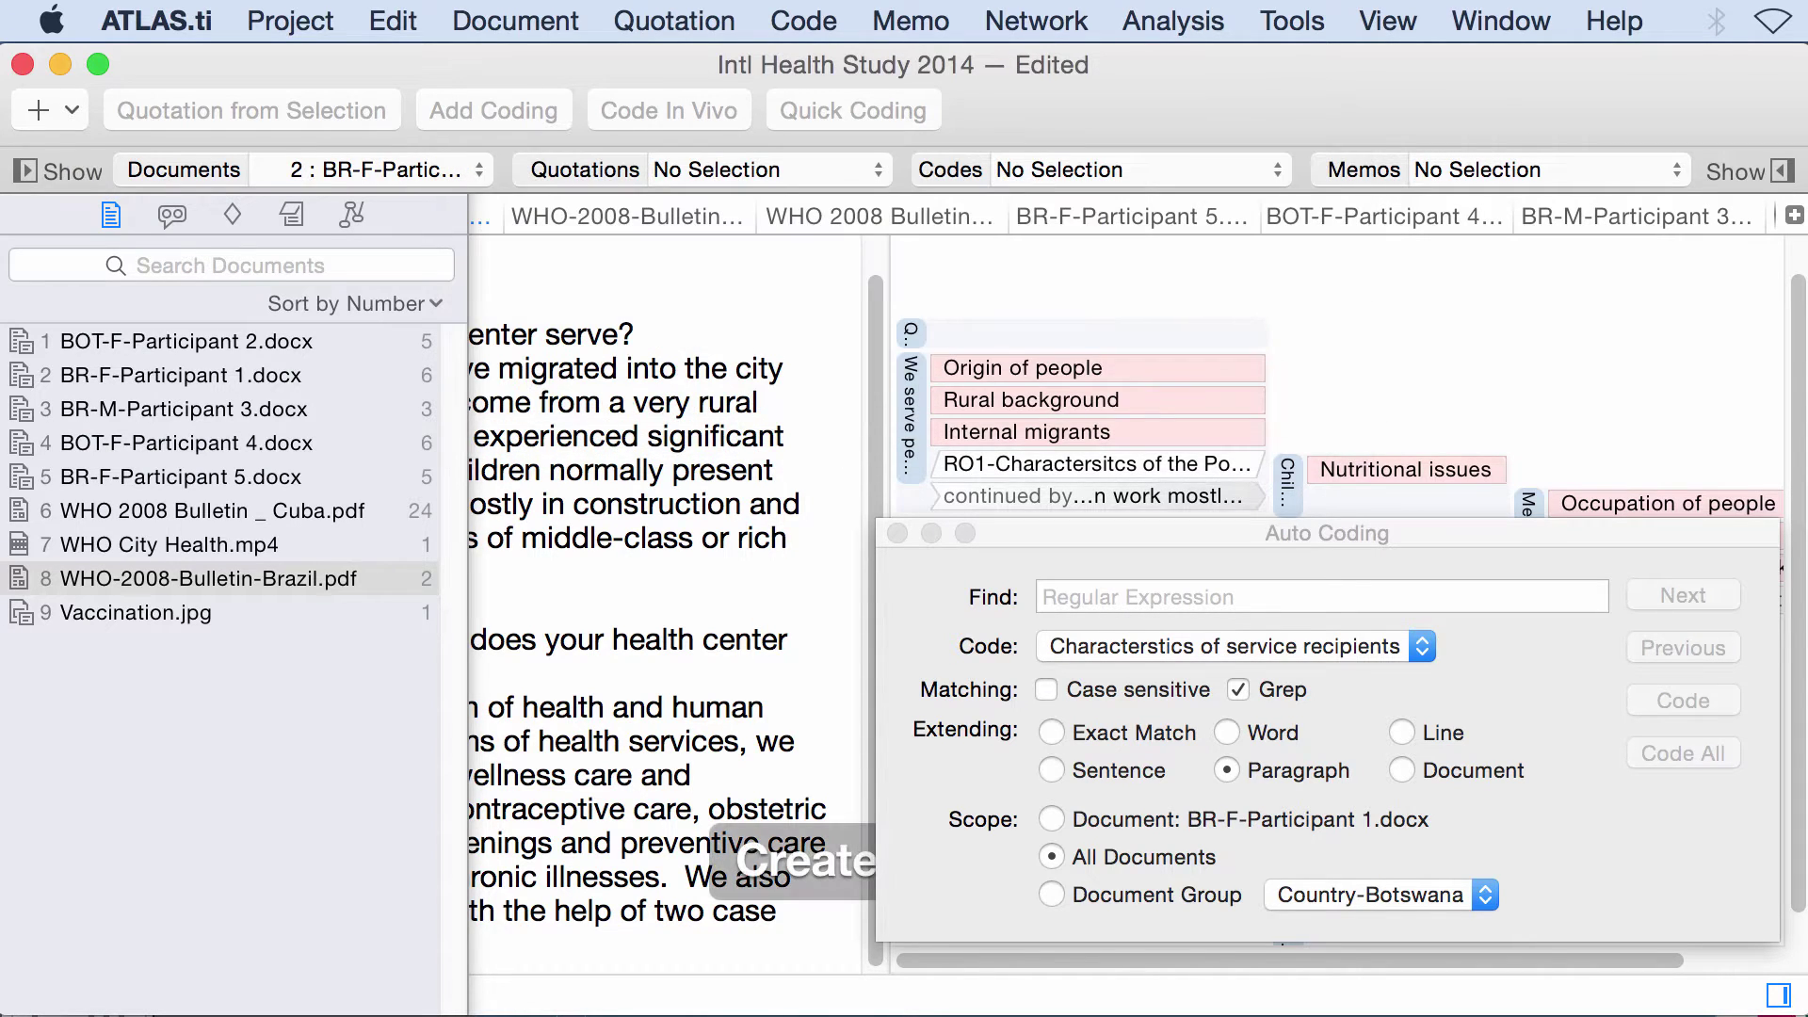
click(579, 400)
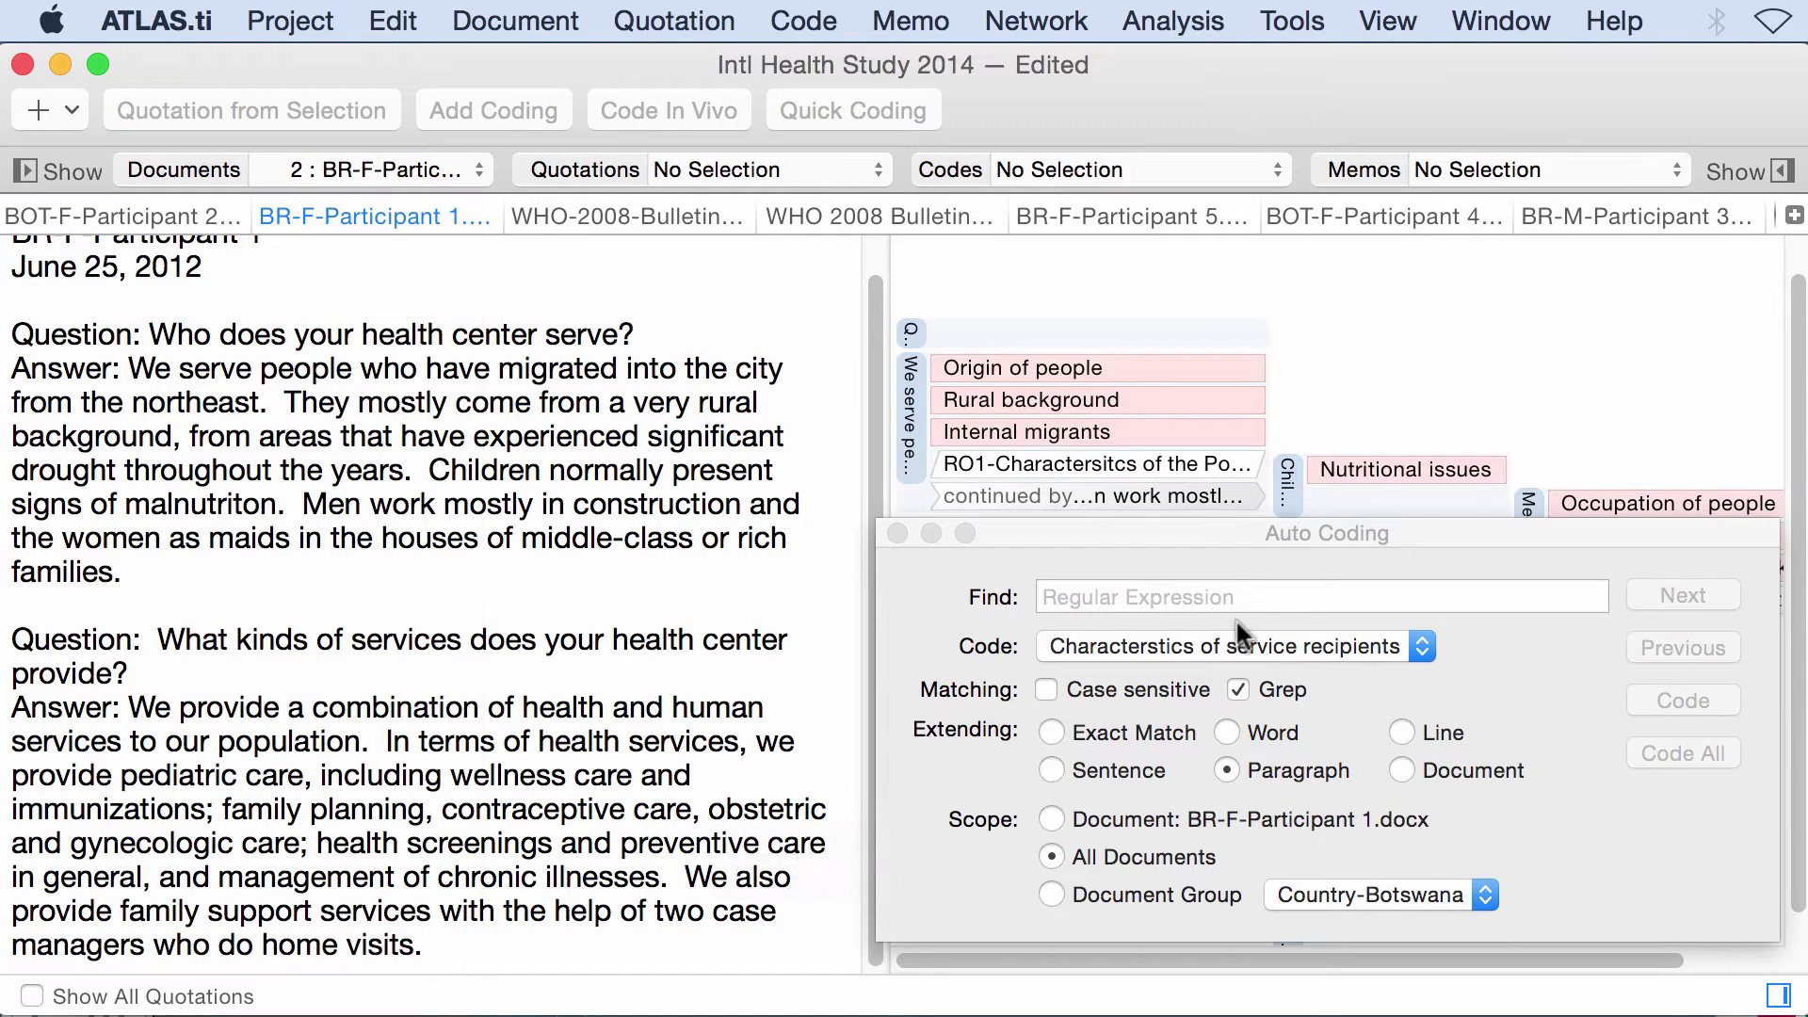
Step: Choose Illness as the code to apply and enter ill|illness* as the search pattern
click(1423, 647)
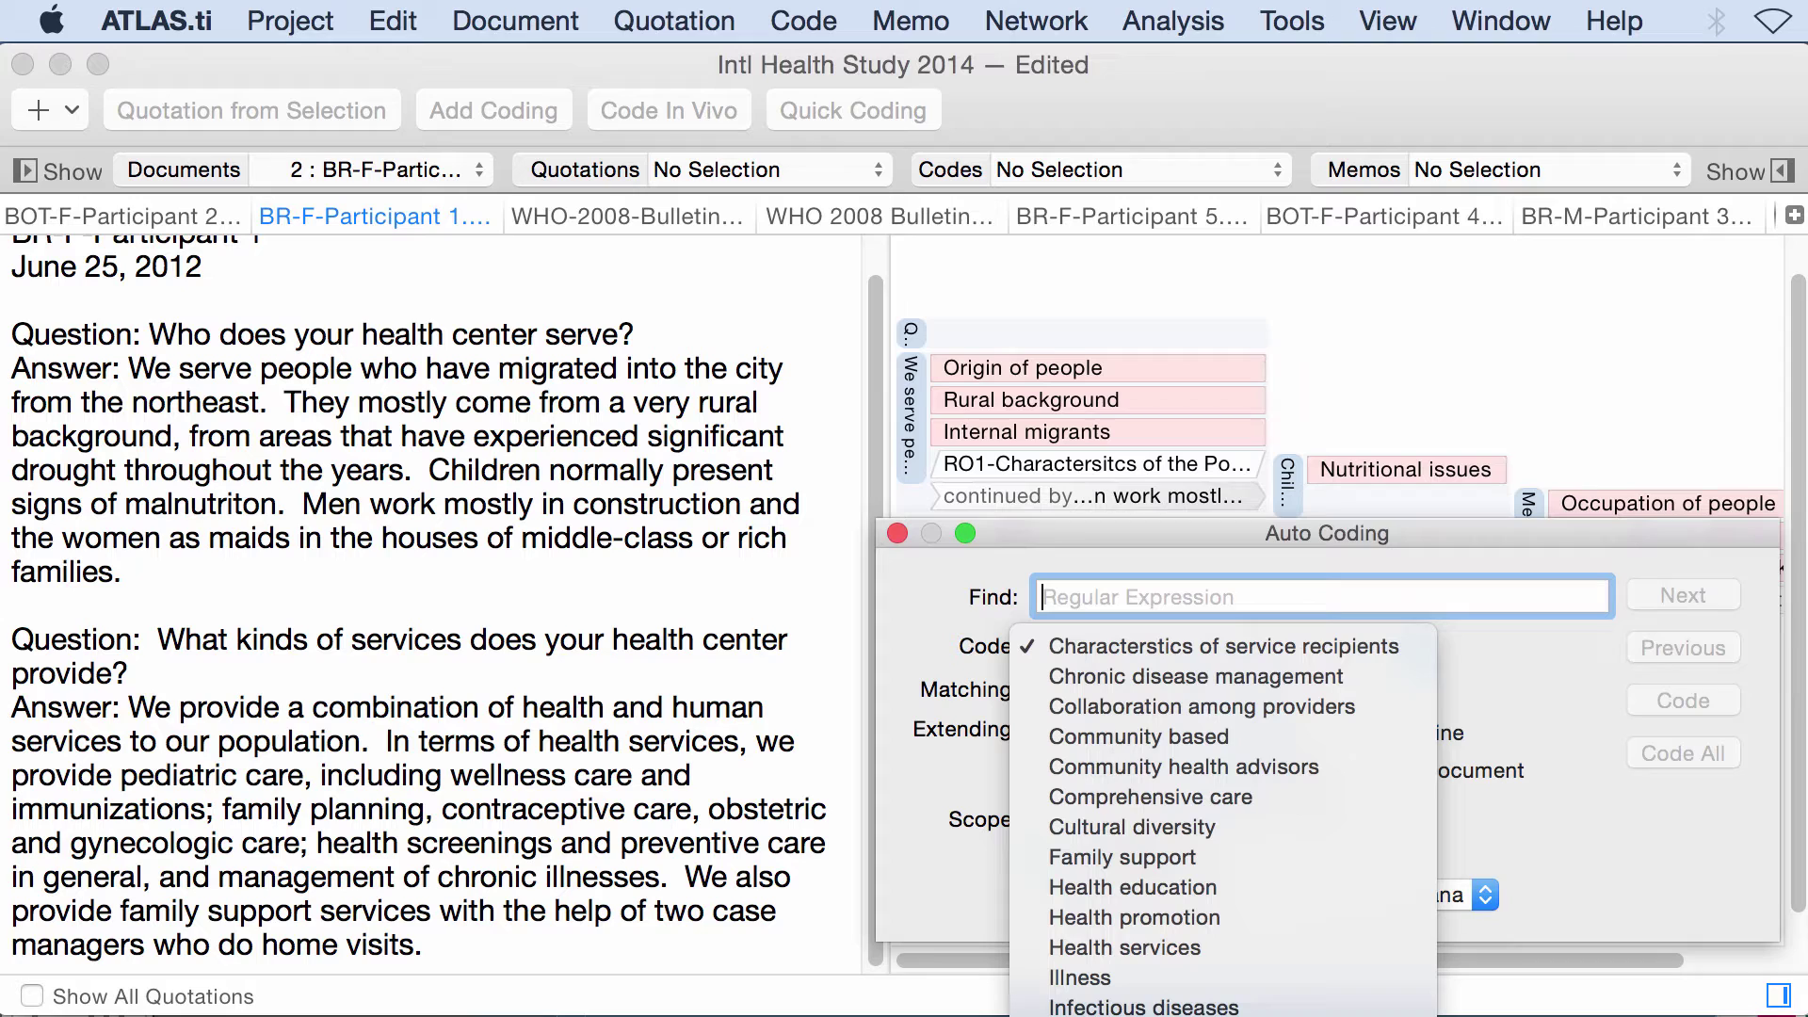
click(1120, 989)
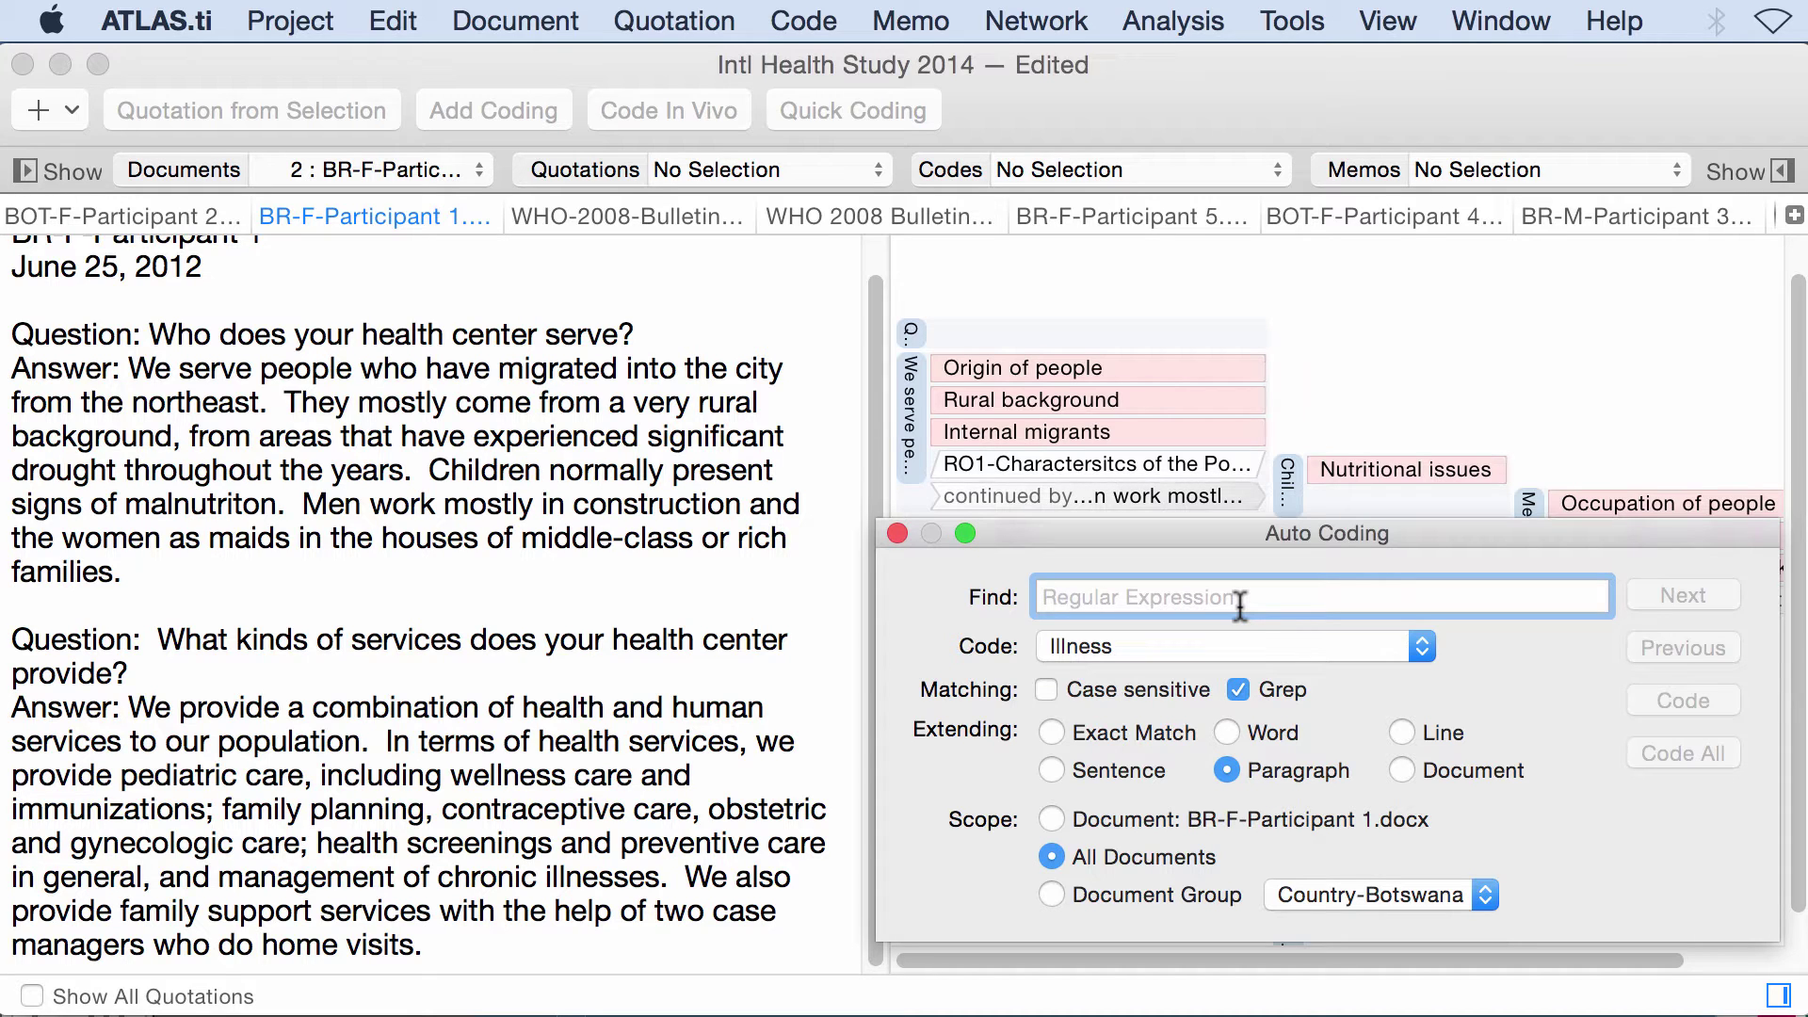
text(ill)
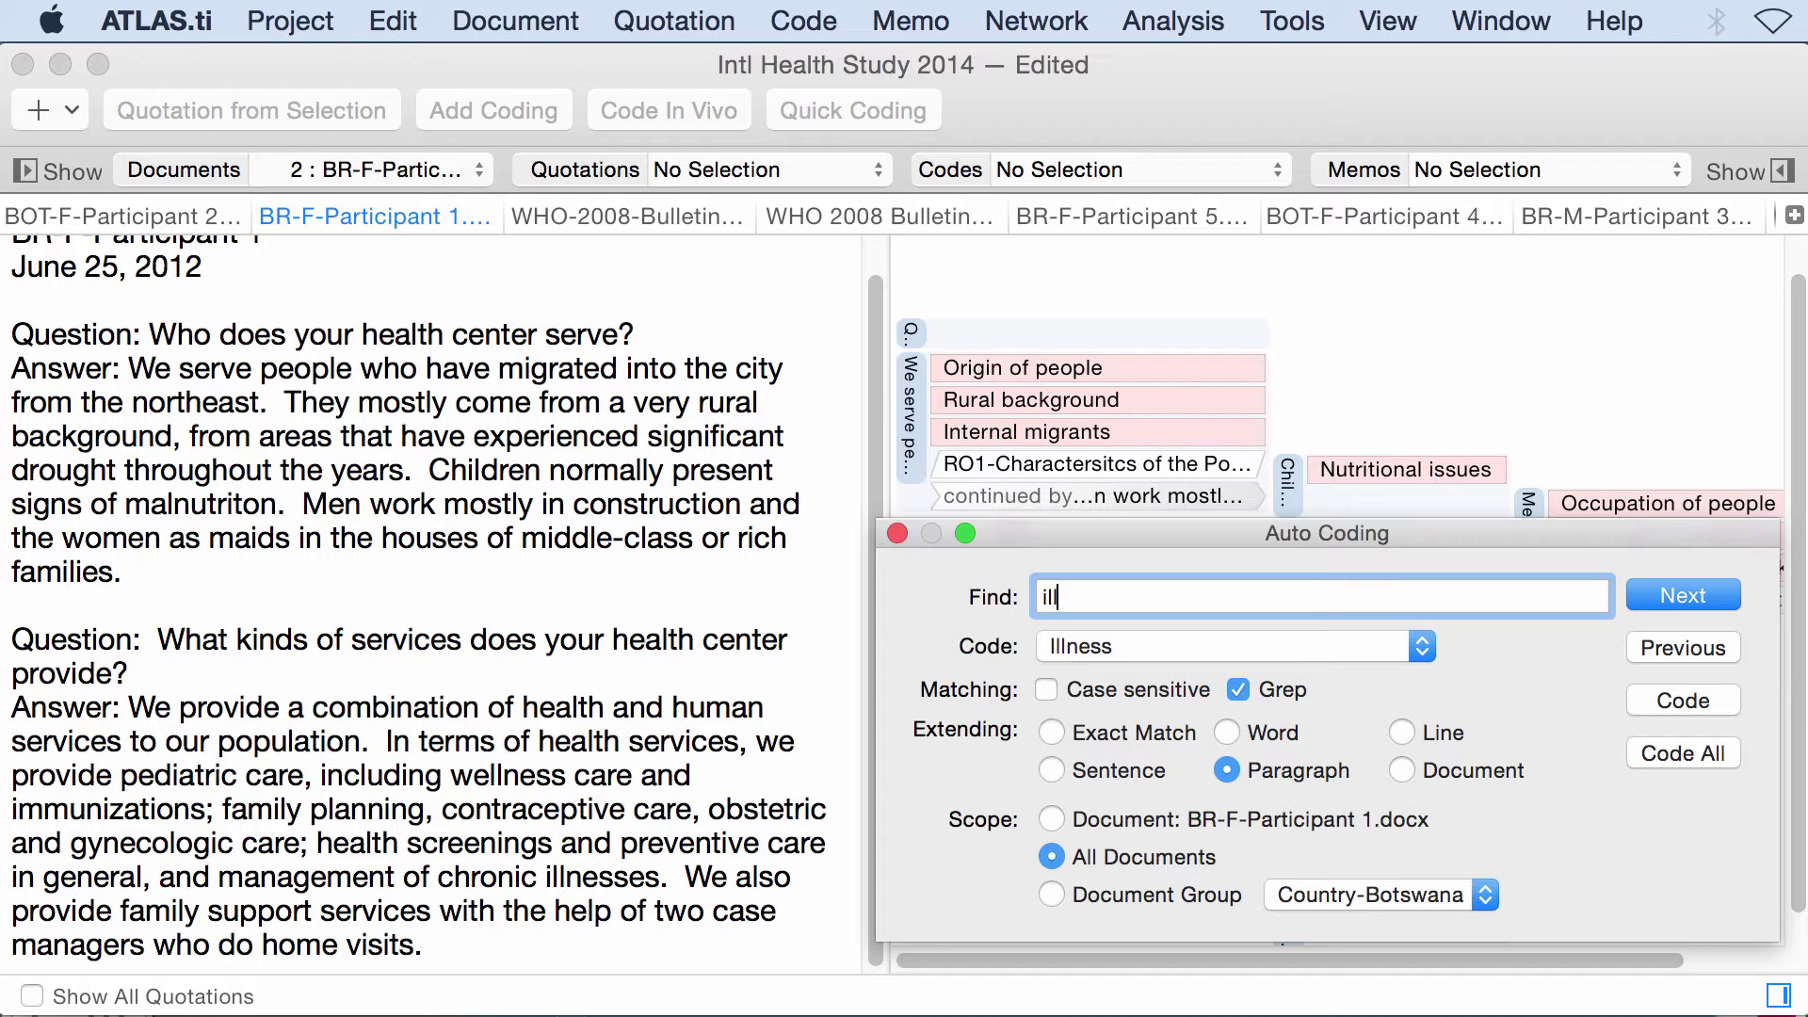
text(l)
text(io)
key(BackSpace)
key(BackSpace)
text(io)
key(BackSpace)
key(BackSpace)
text(illness*)
Step: Extend the Find expression to ill|illness*|disease*|hospital*|infectio*|medicat*
text(|disease)
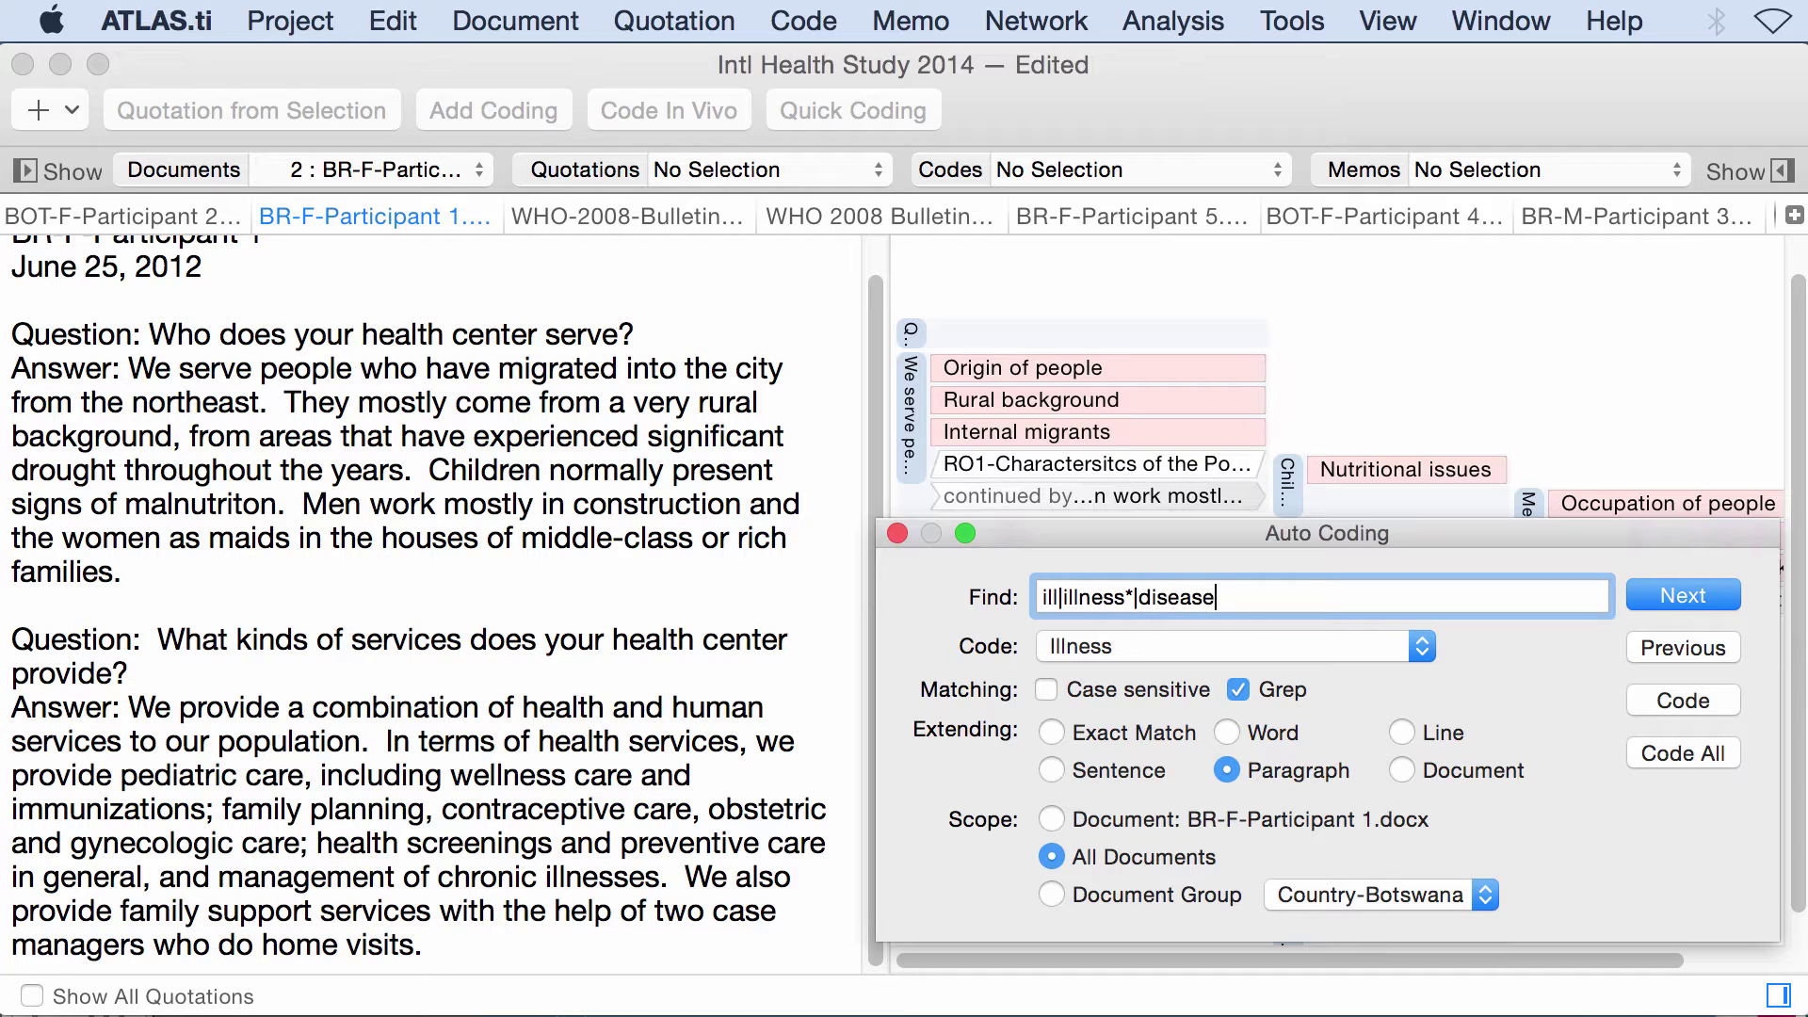
text(*|hospital*|infection)
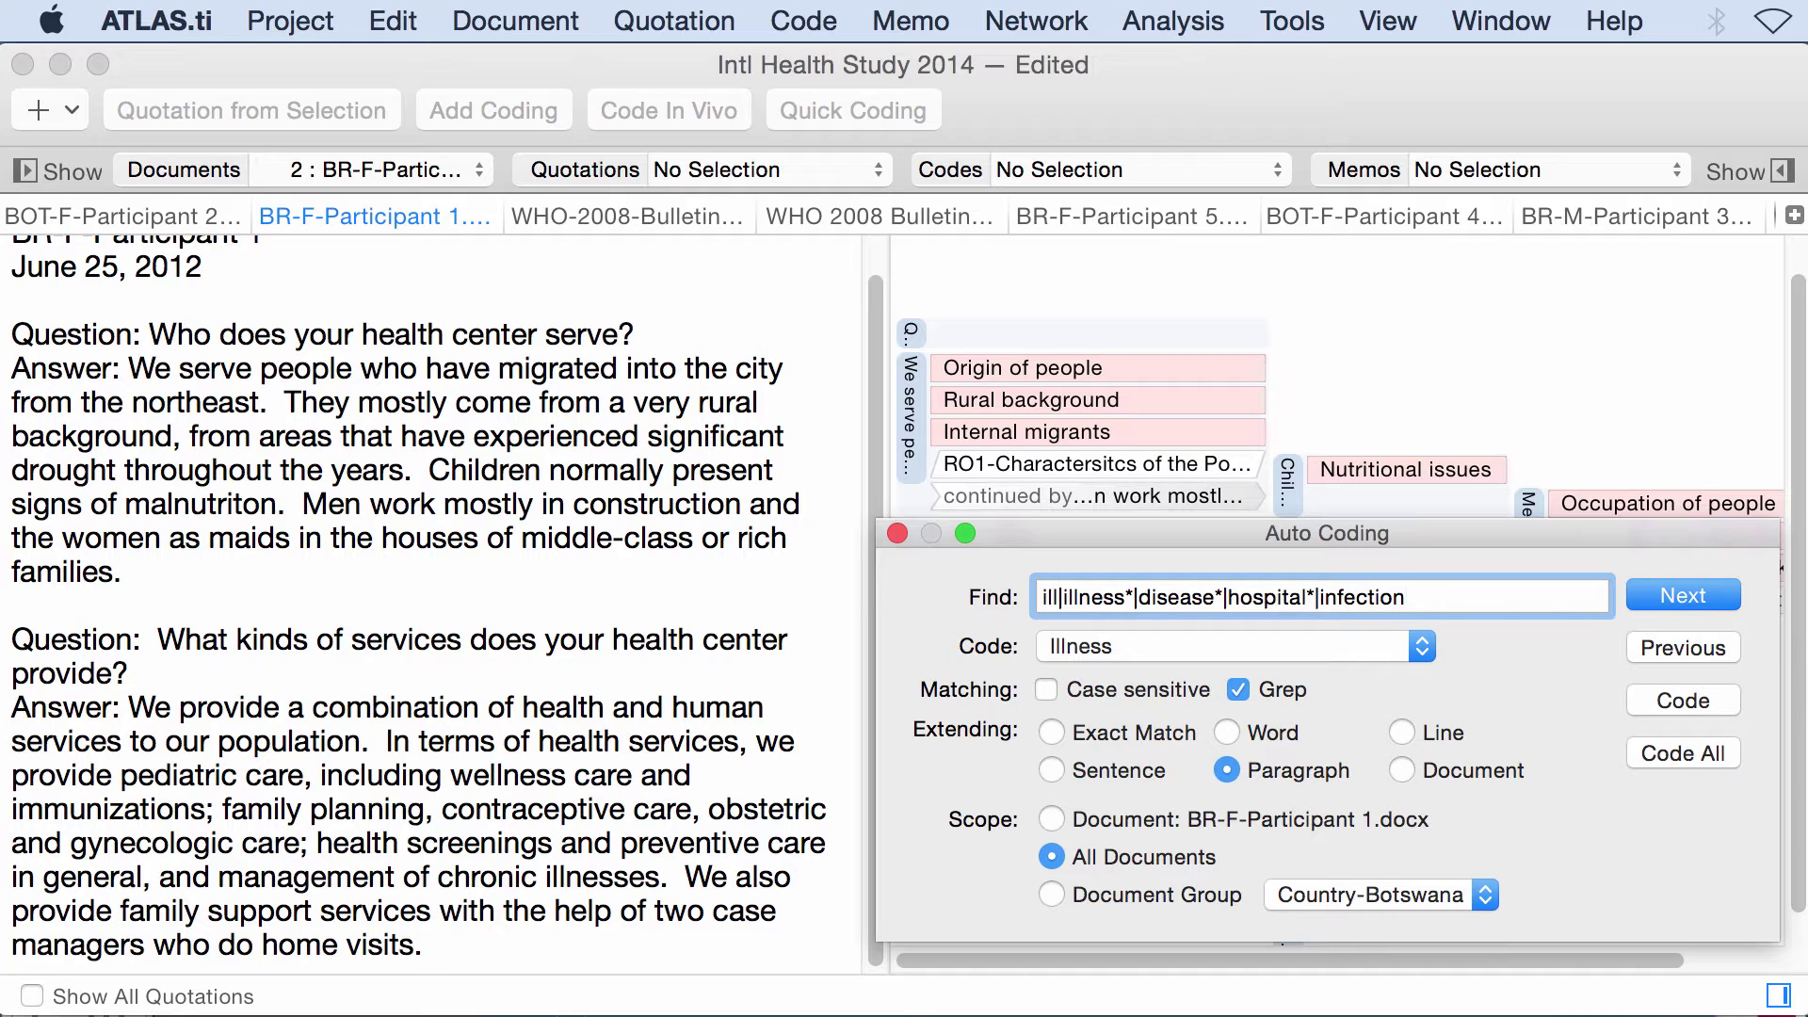
key(BackSpace)
text(*)
text( media)
key(BackSpace)
text(catio)
key(BackSpace)
key(BackSpace)
text(*)
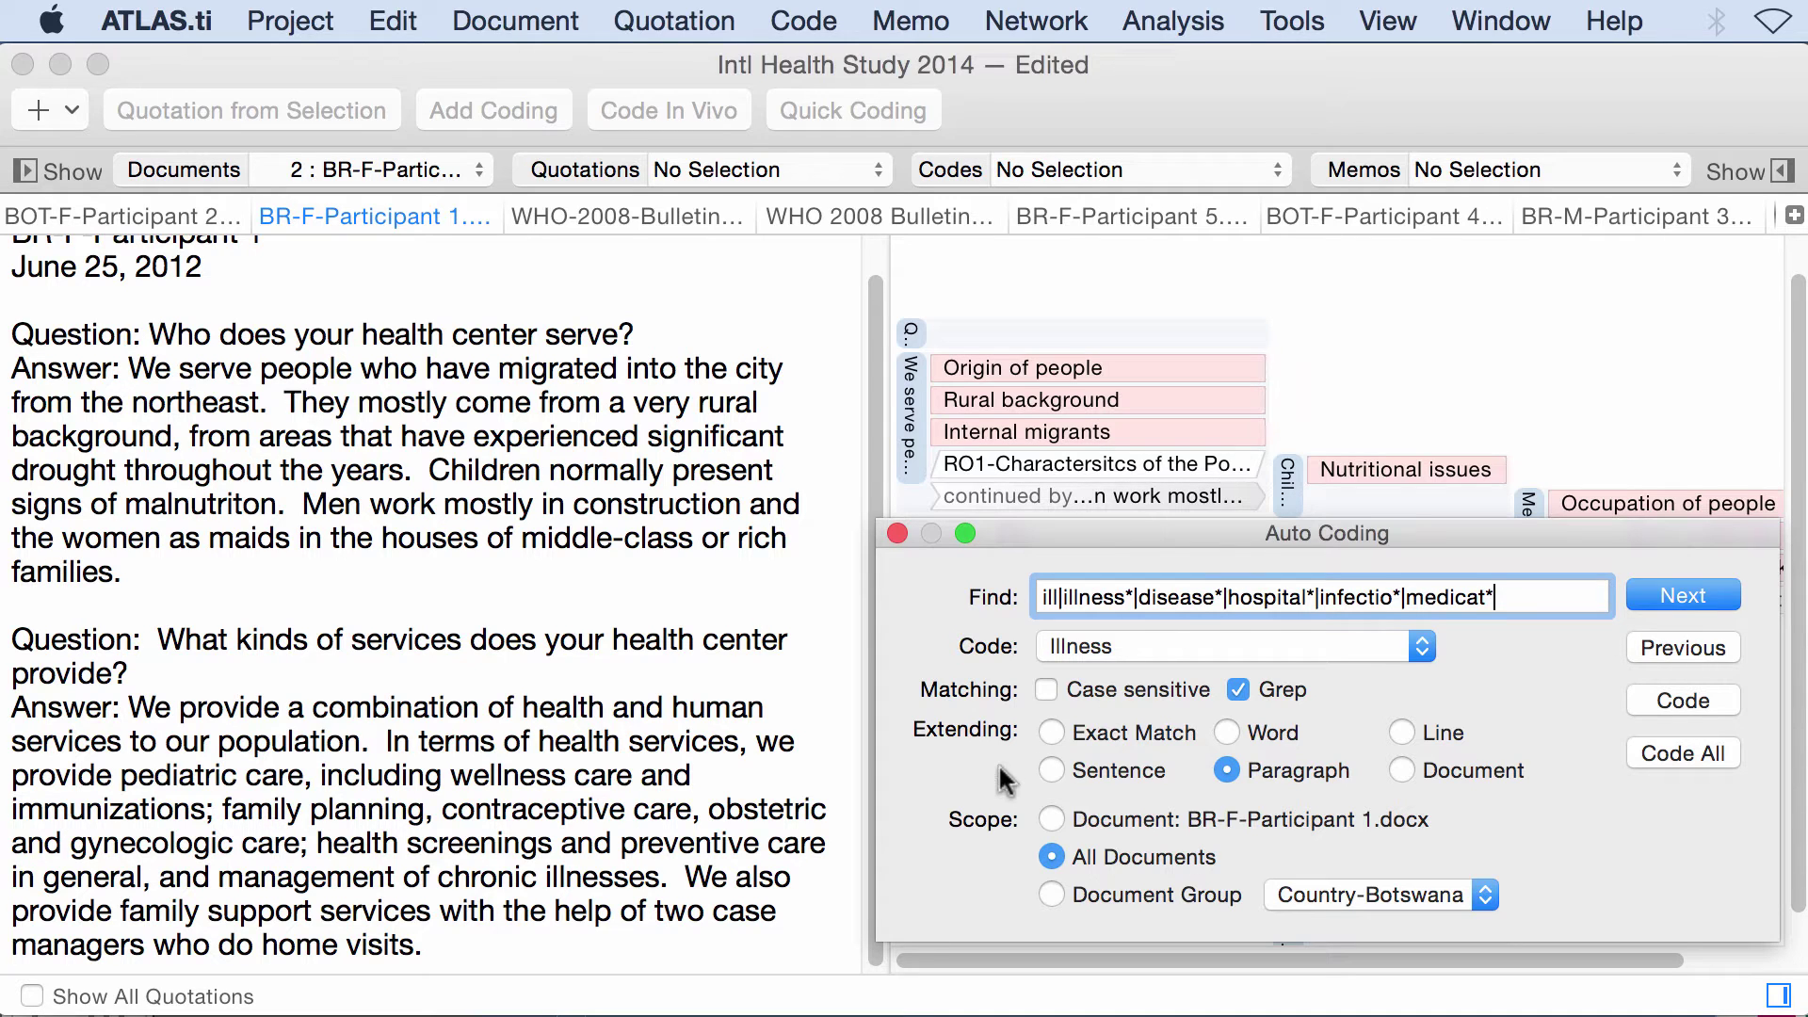
click(1238, 689)
click(1239, 685)
click(1131, 600)
Step: Code exact matches only, scope the search to BR-F-Participant 1.docx, and find the first 'ill' hit
click(1051, 732)
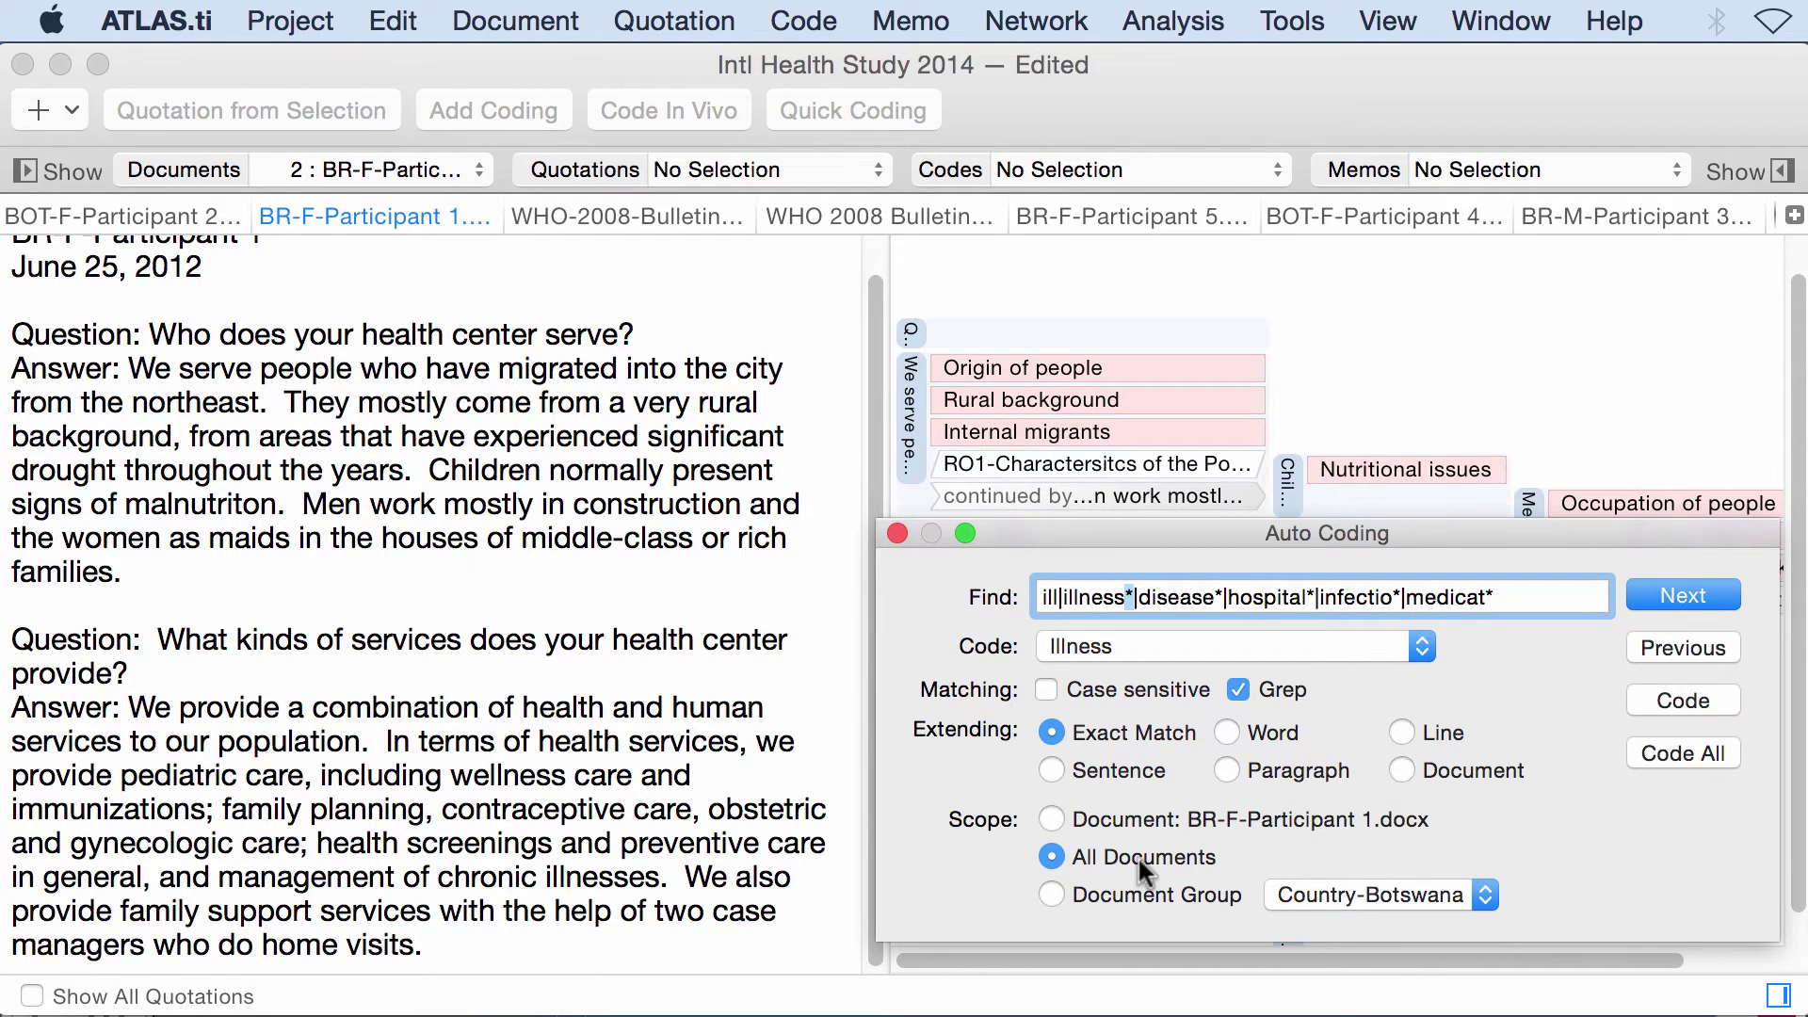
click(1054, 895)
click(1460, 892)
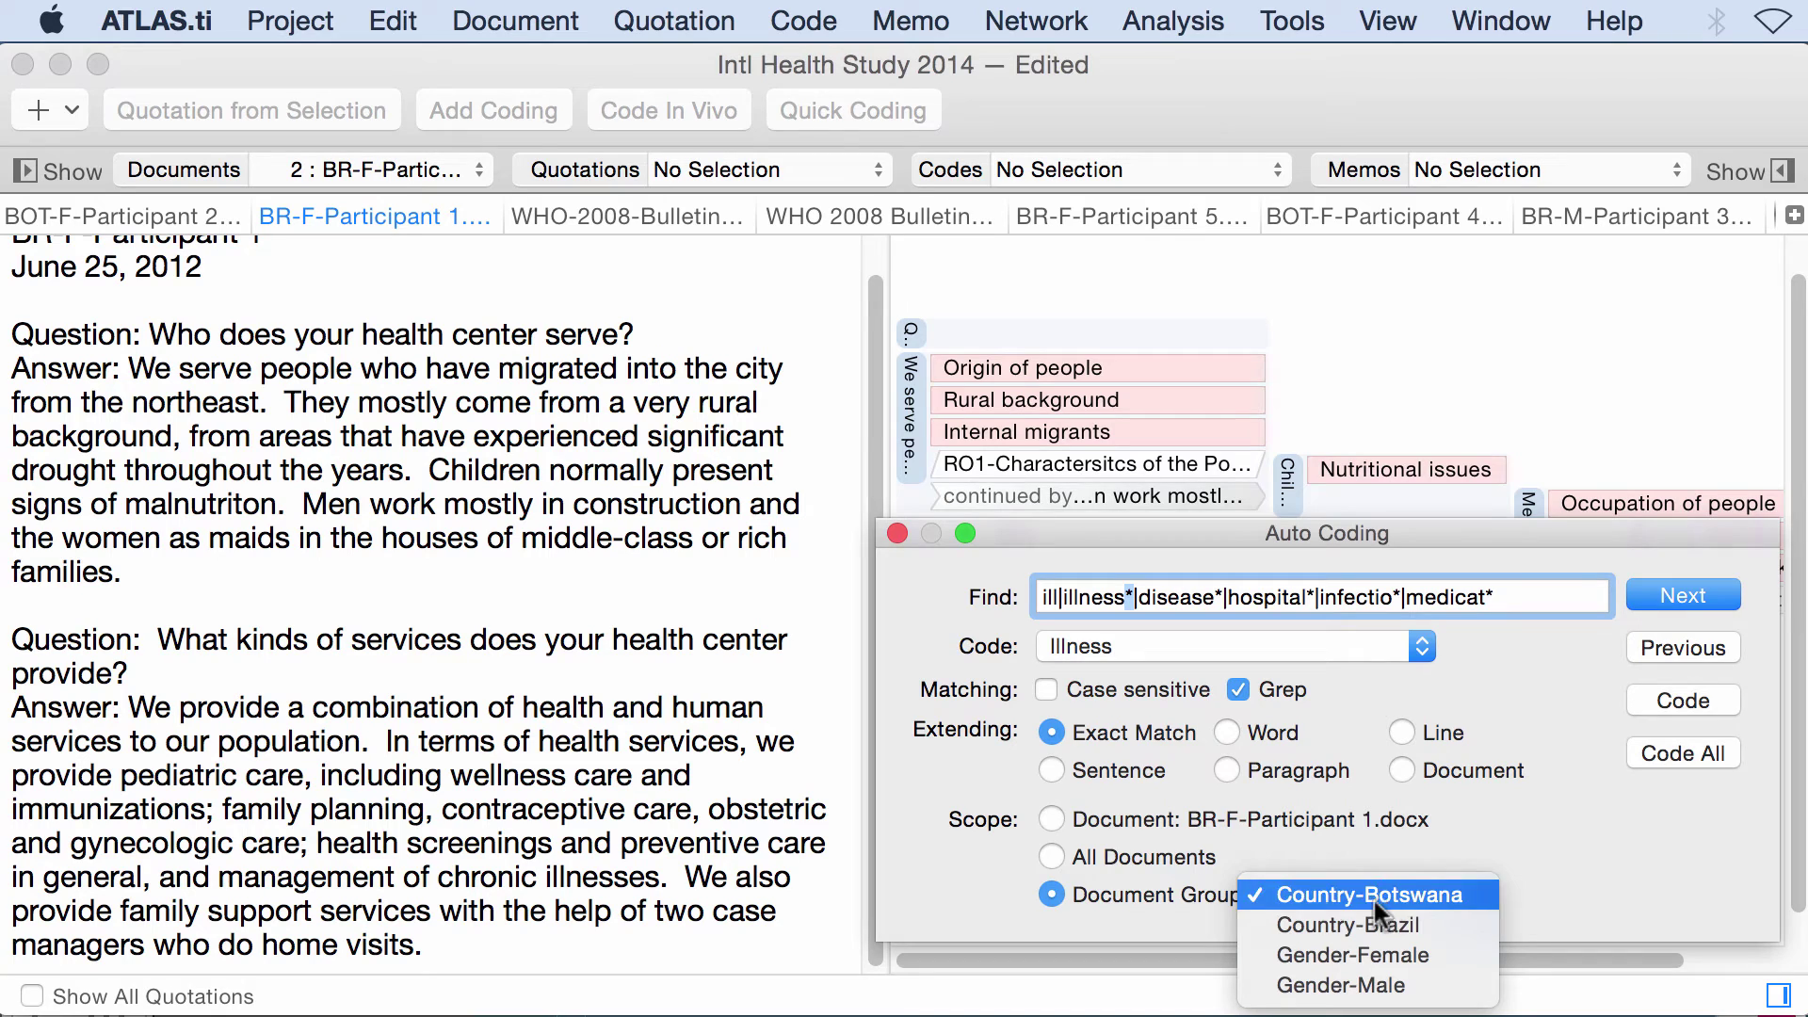
click(1052, 813)
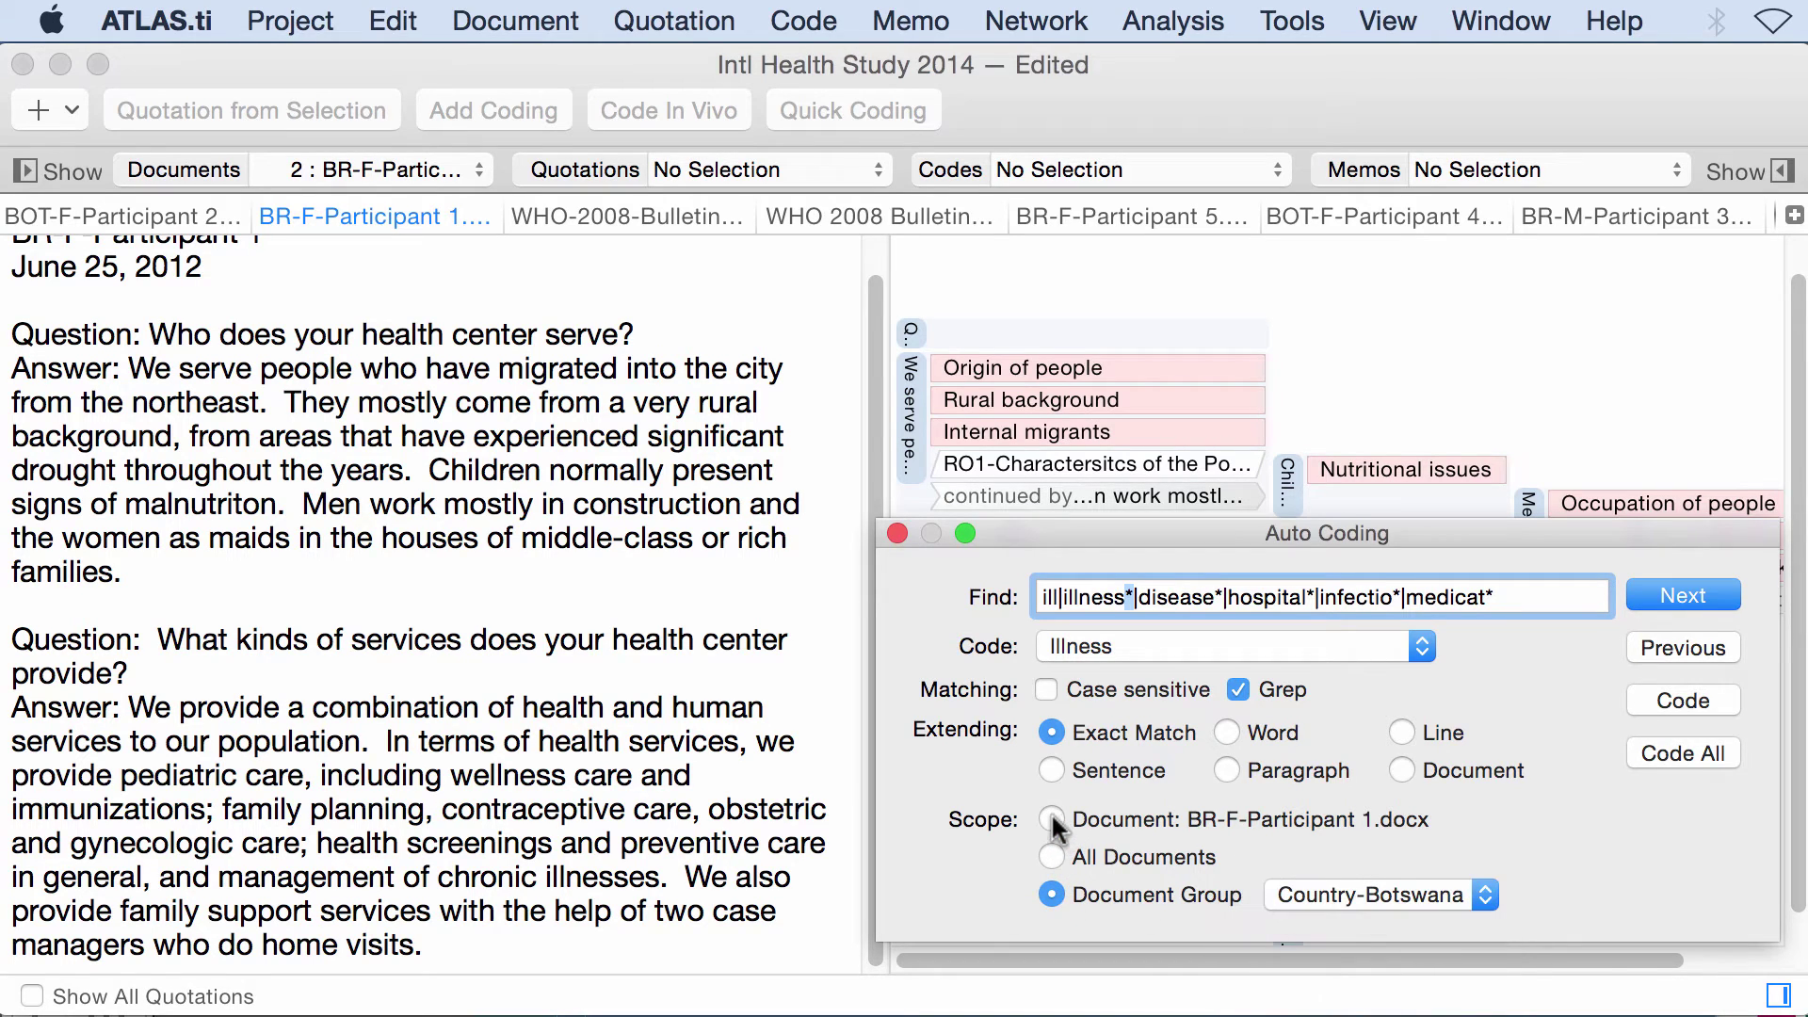
click(1050, 815)
click(1701, 589)
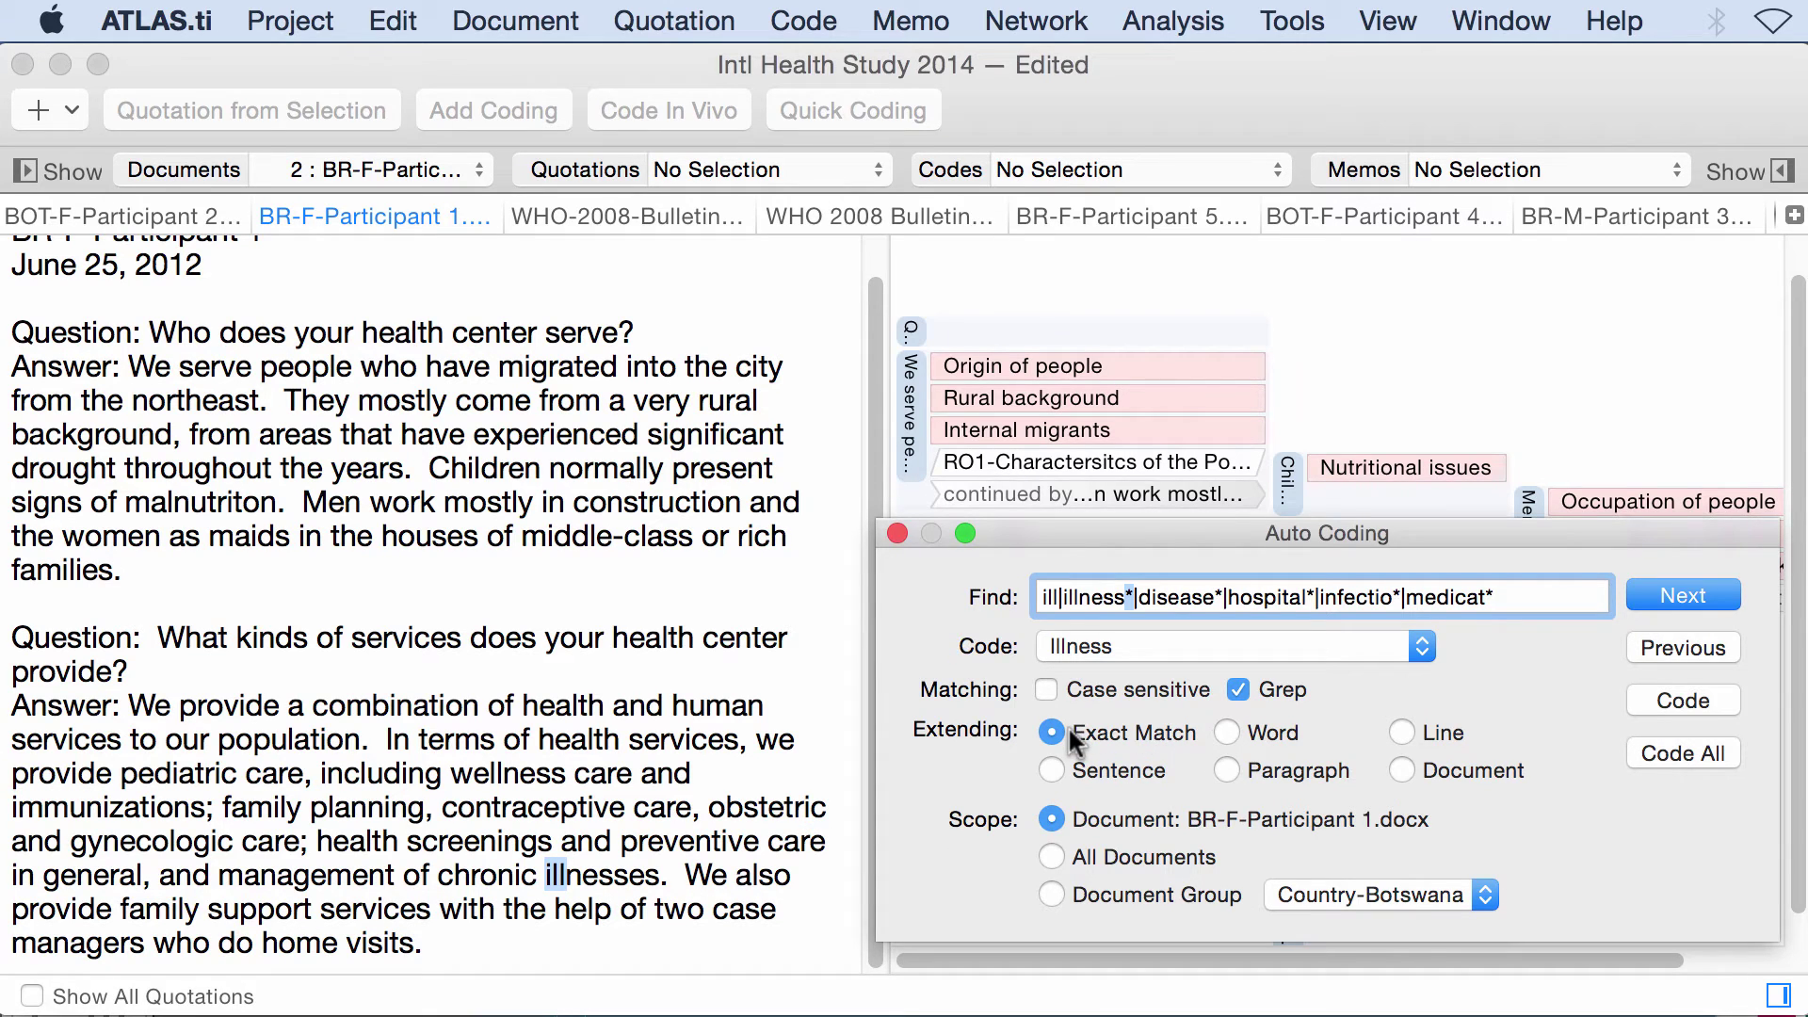
Step: Preview the illness hit extended by Word, Line, Sentence, Paragraph, and finally whole Document
double_click(1050, 599)
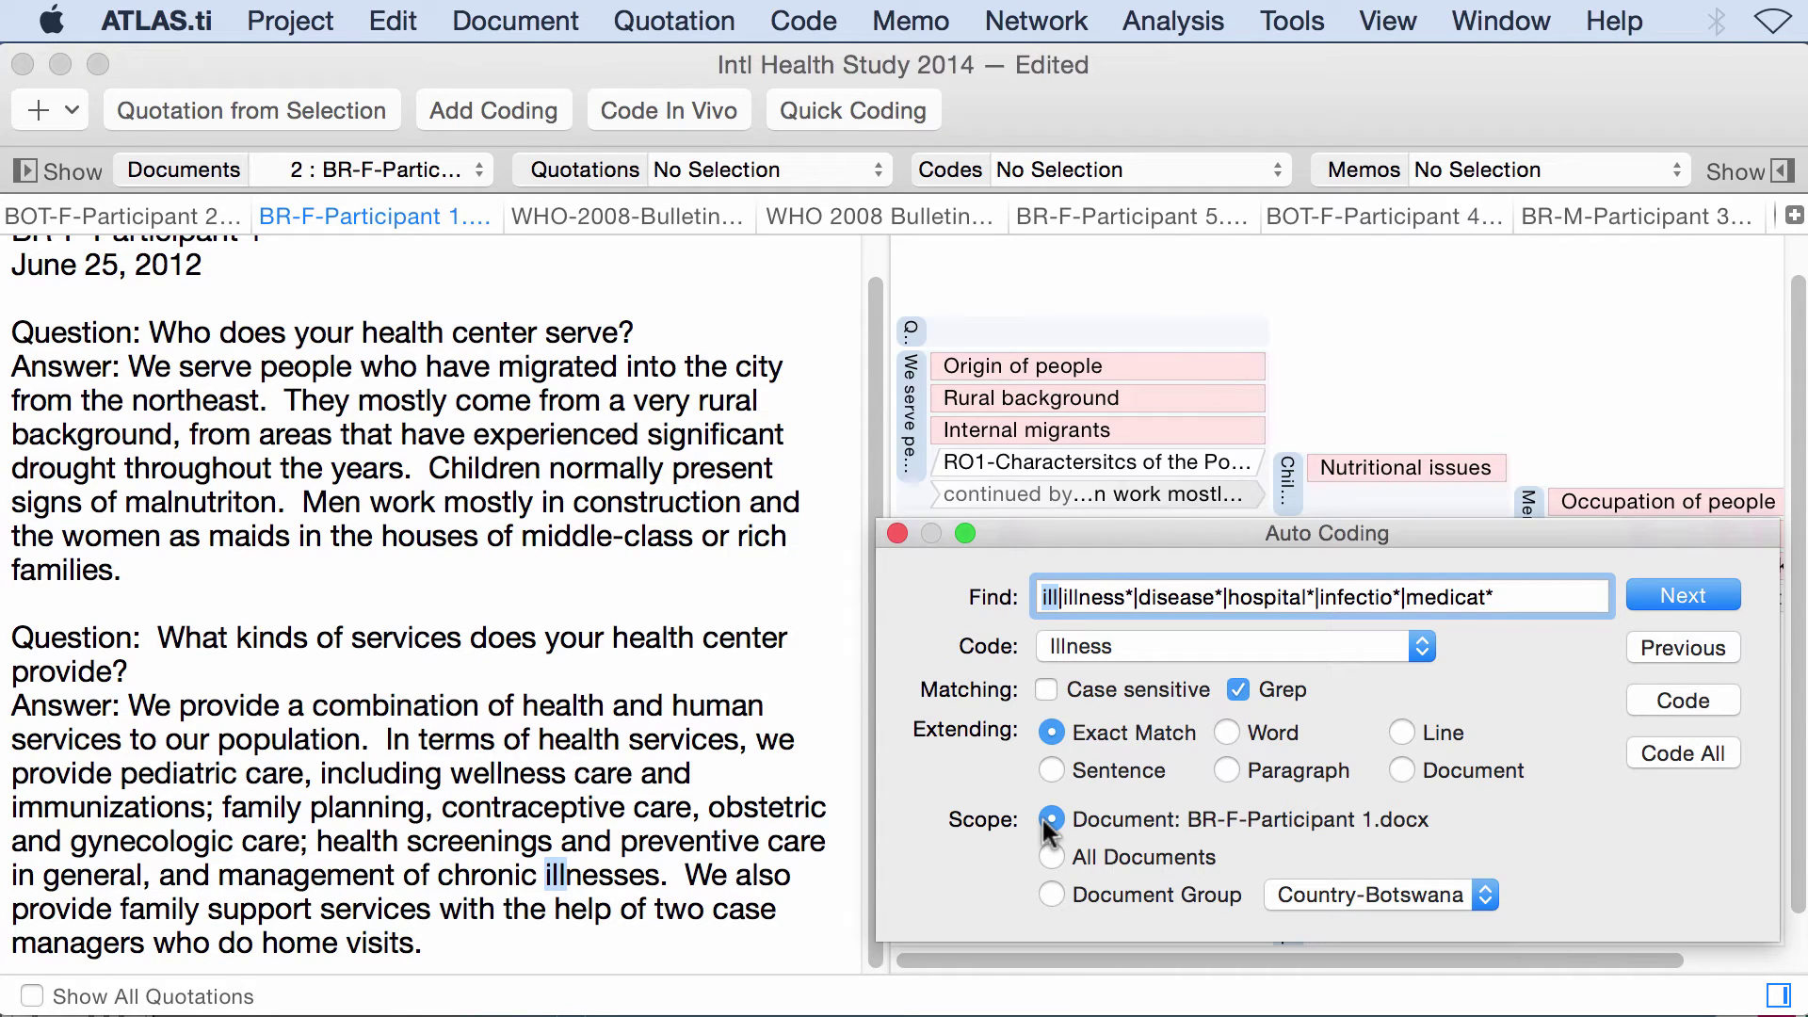
click(1226, 732)
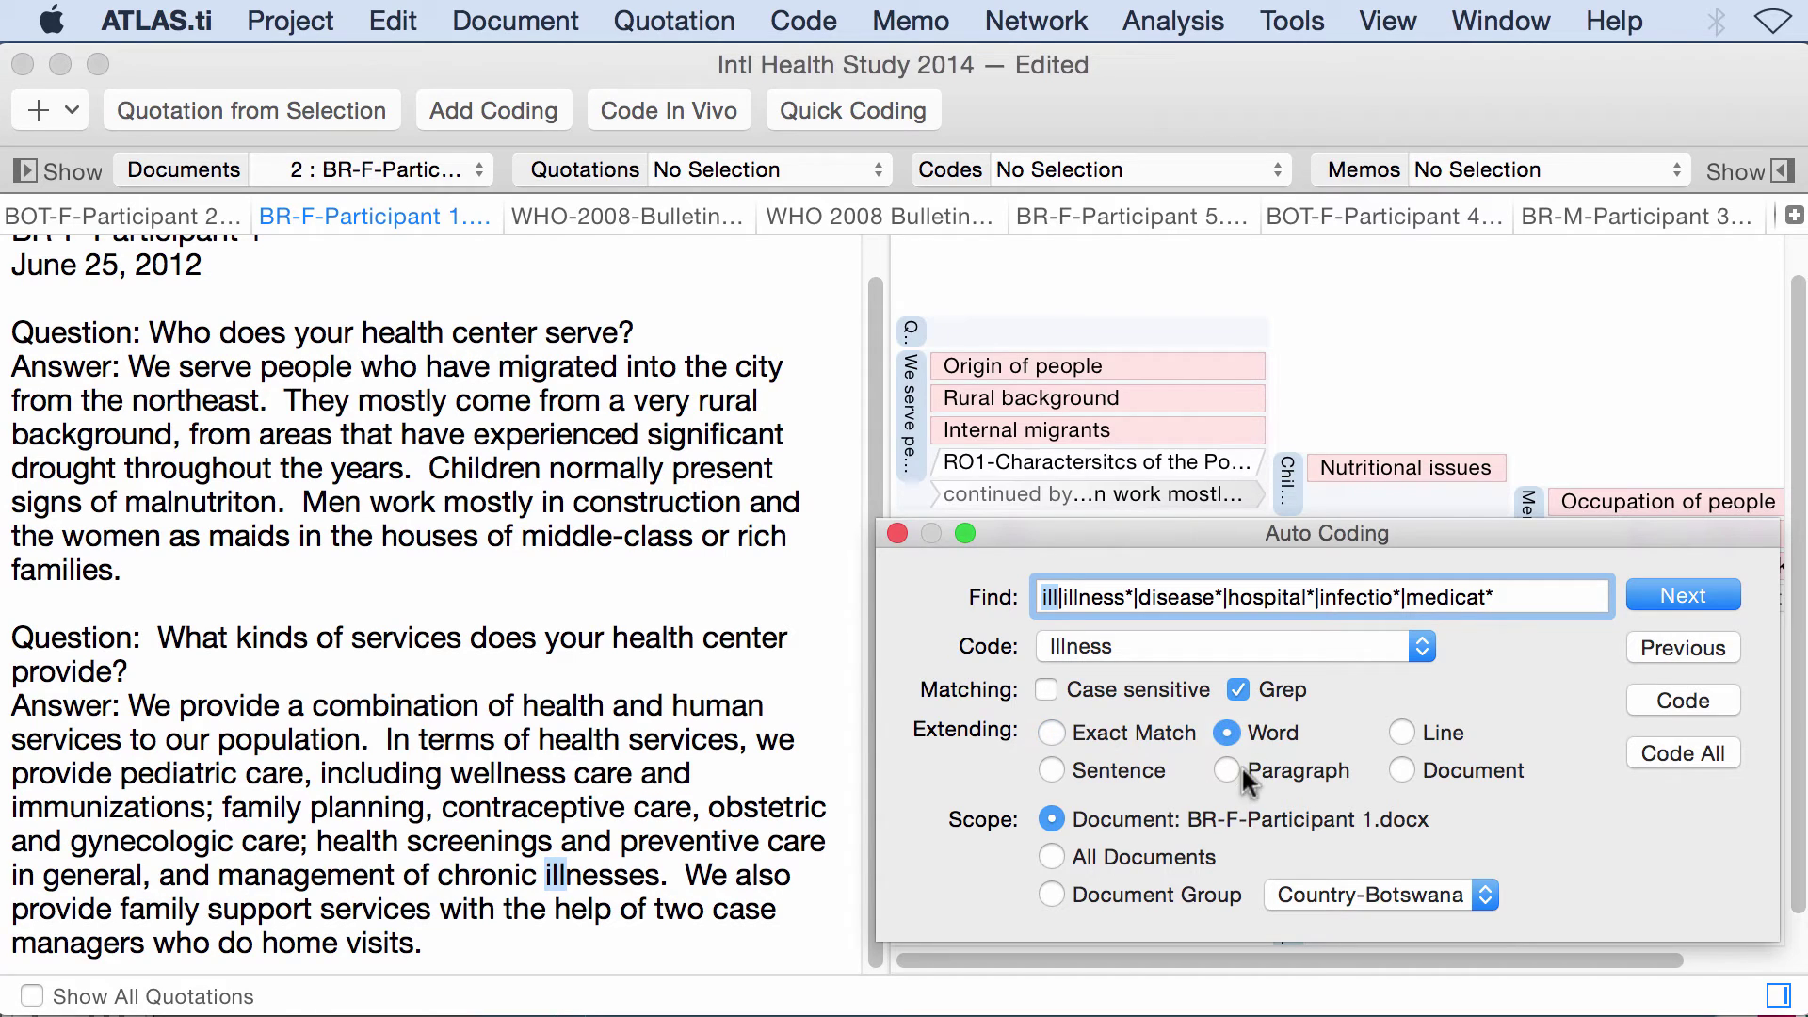
click(1694, 592)
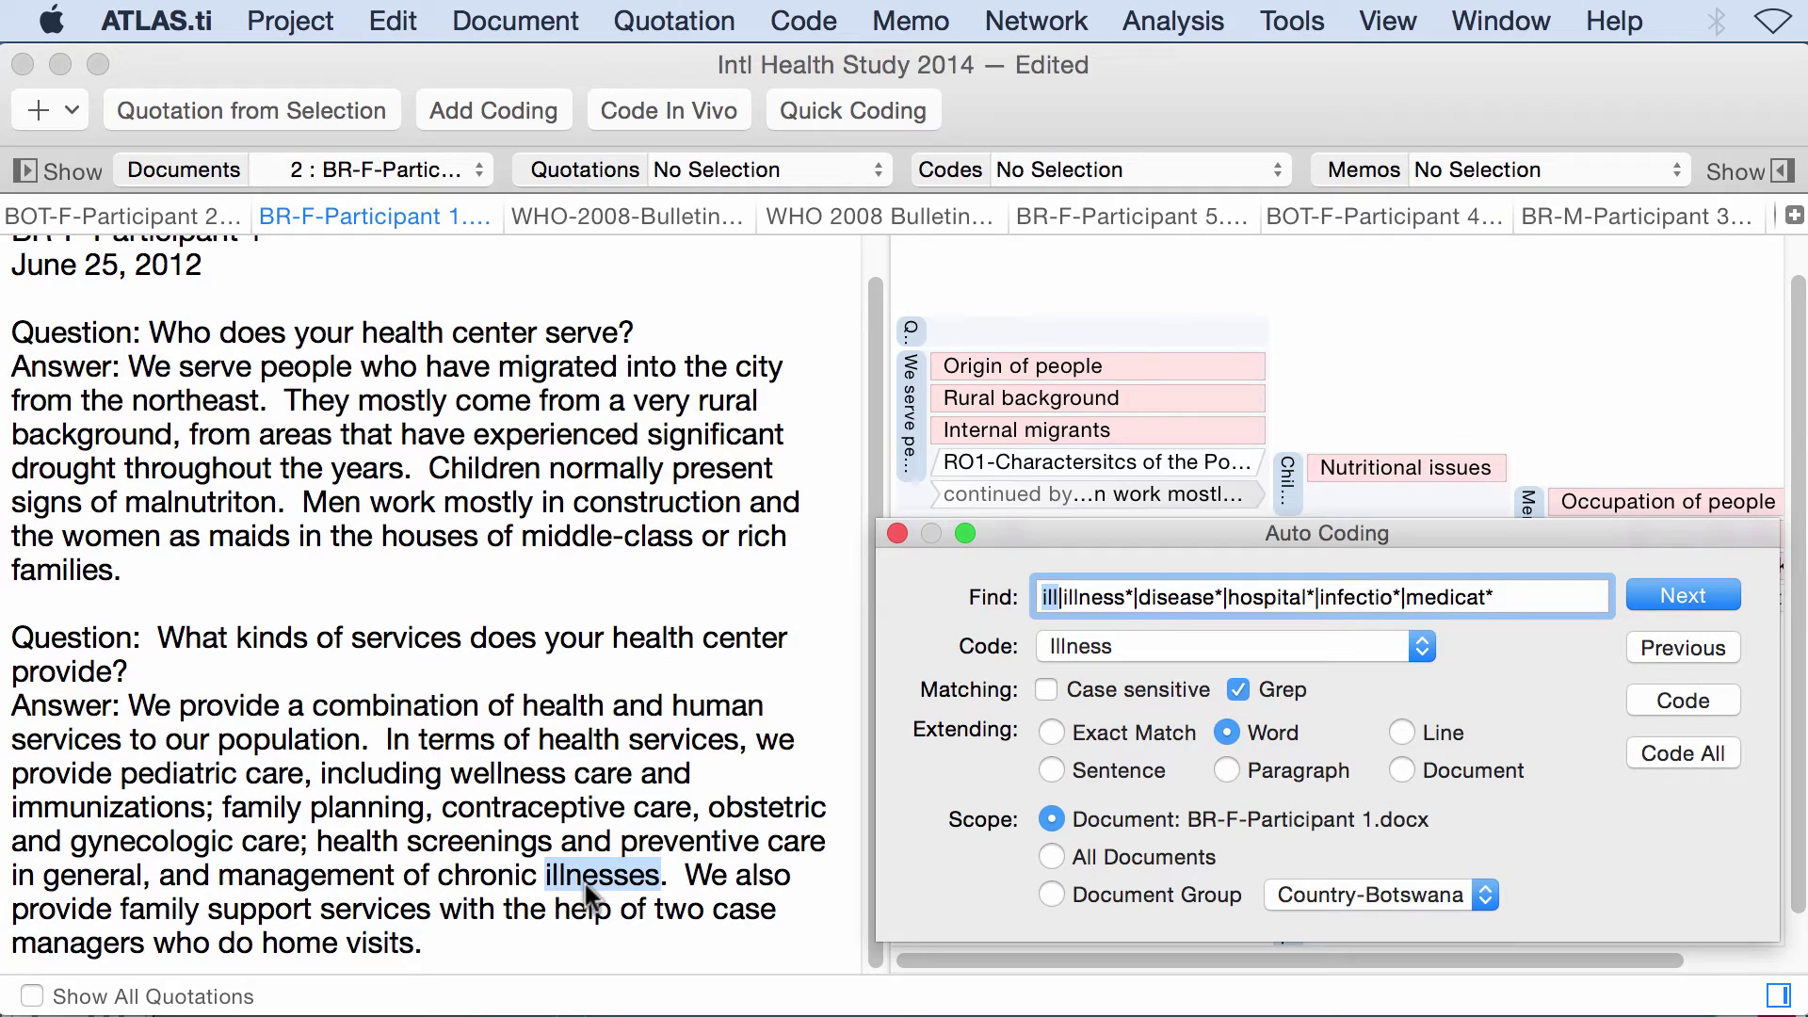
click(1402, 732)
click(1684, 597)
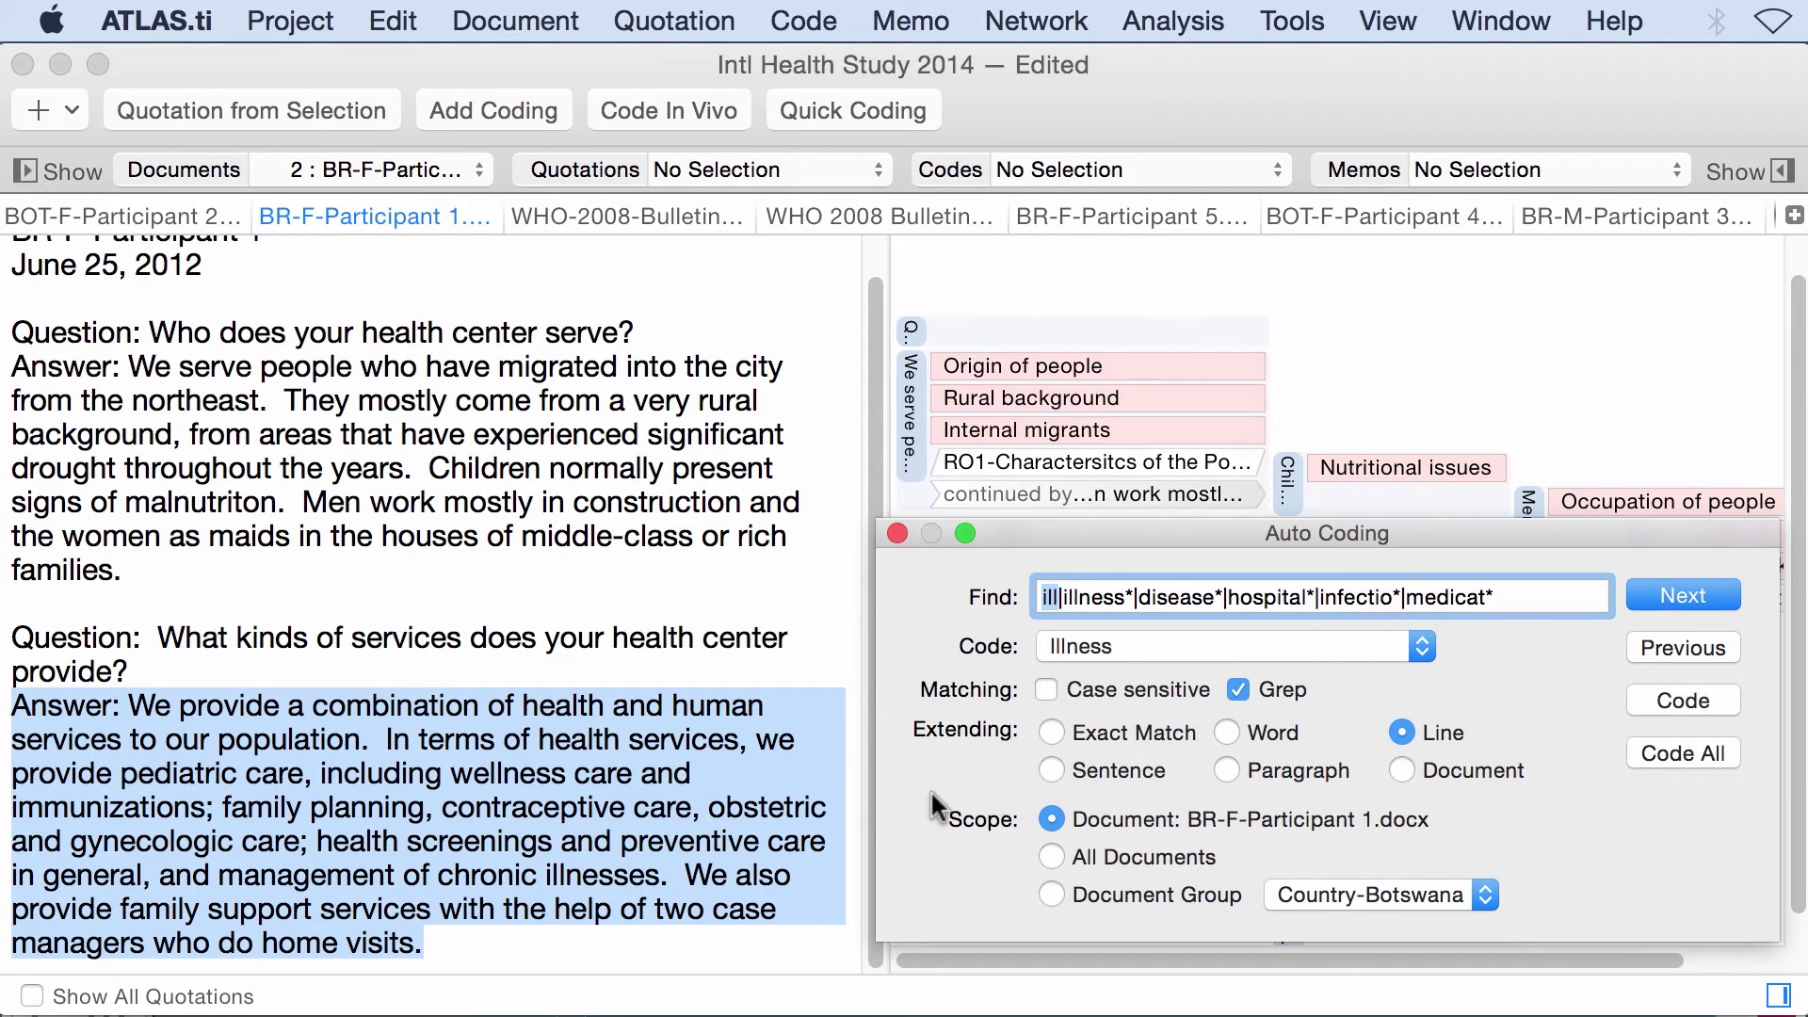
click(1051, 769)
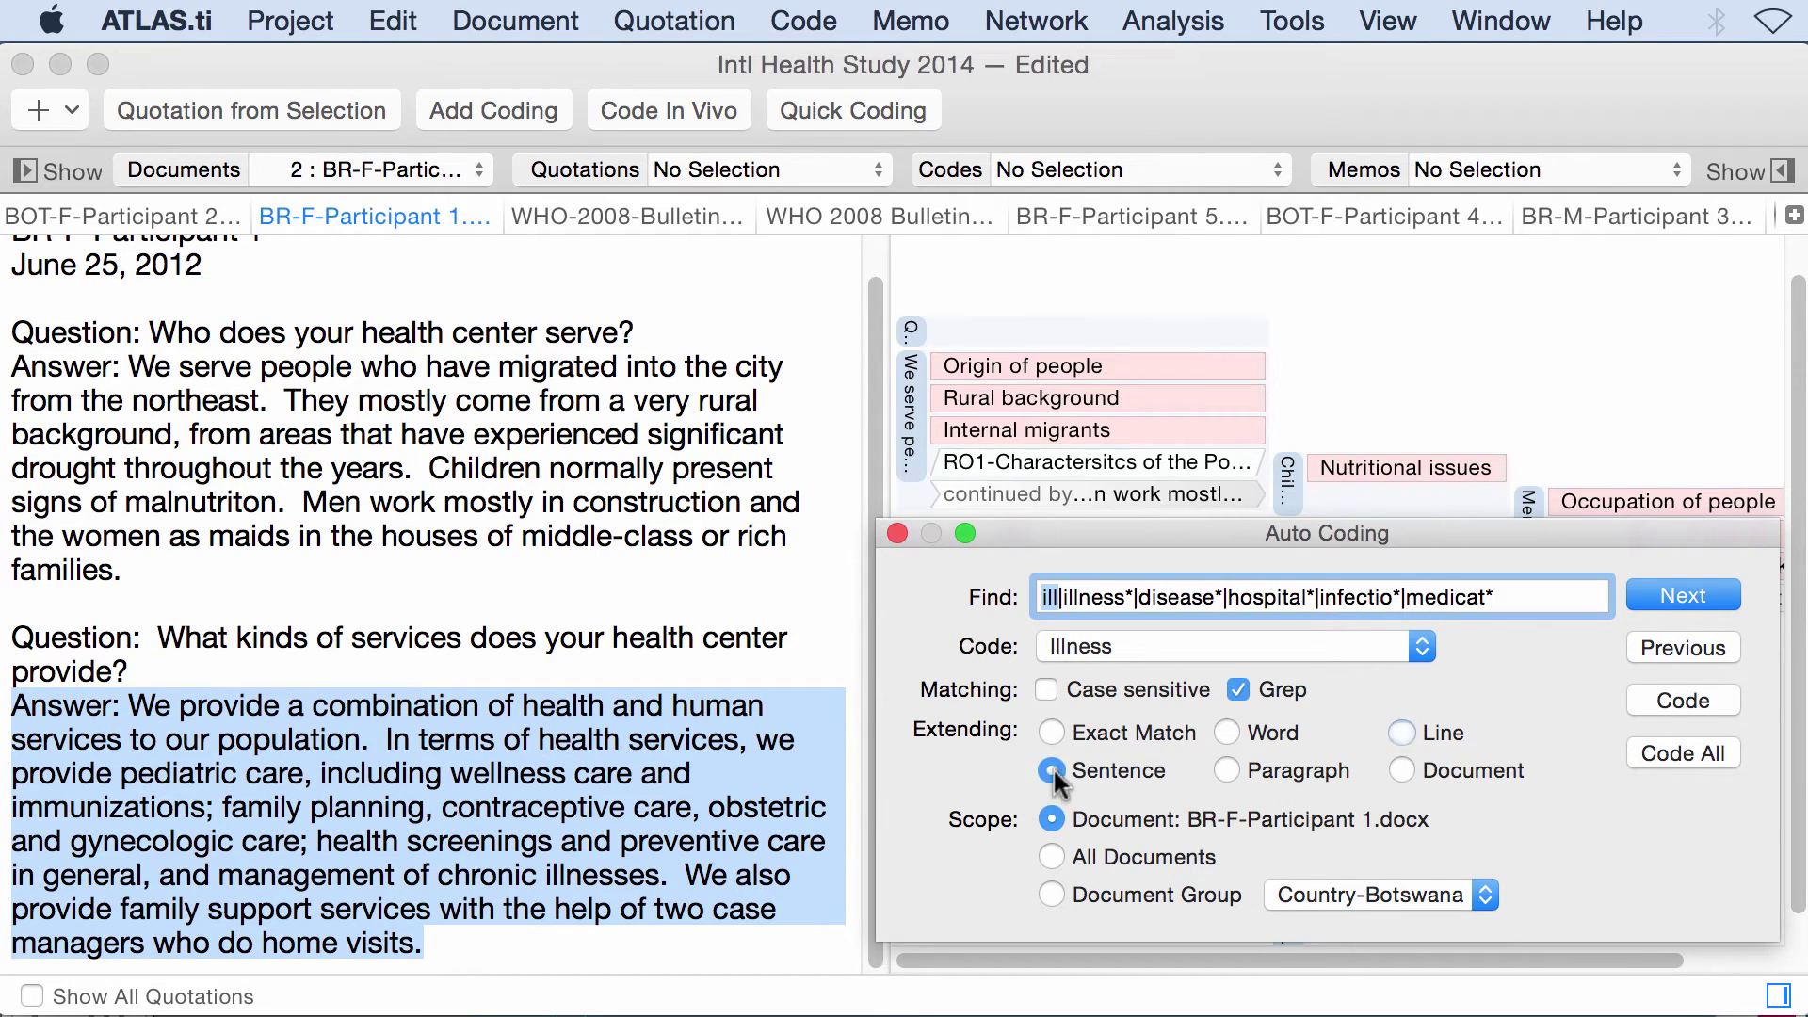
click(1651, 595)
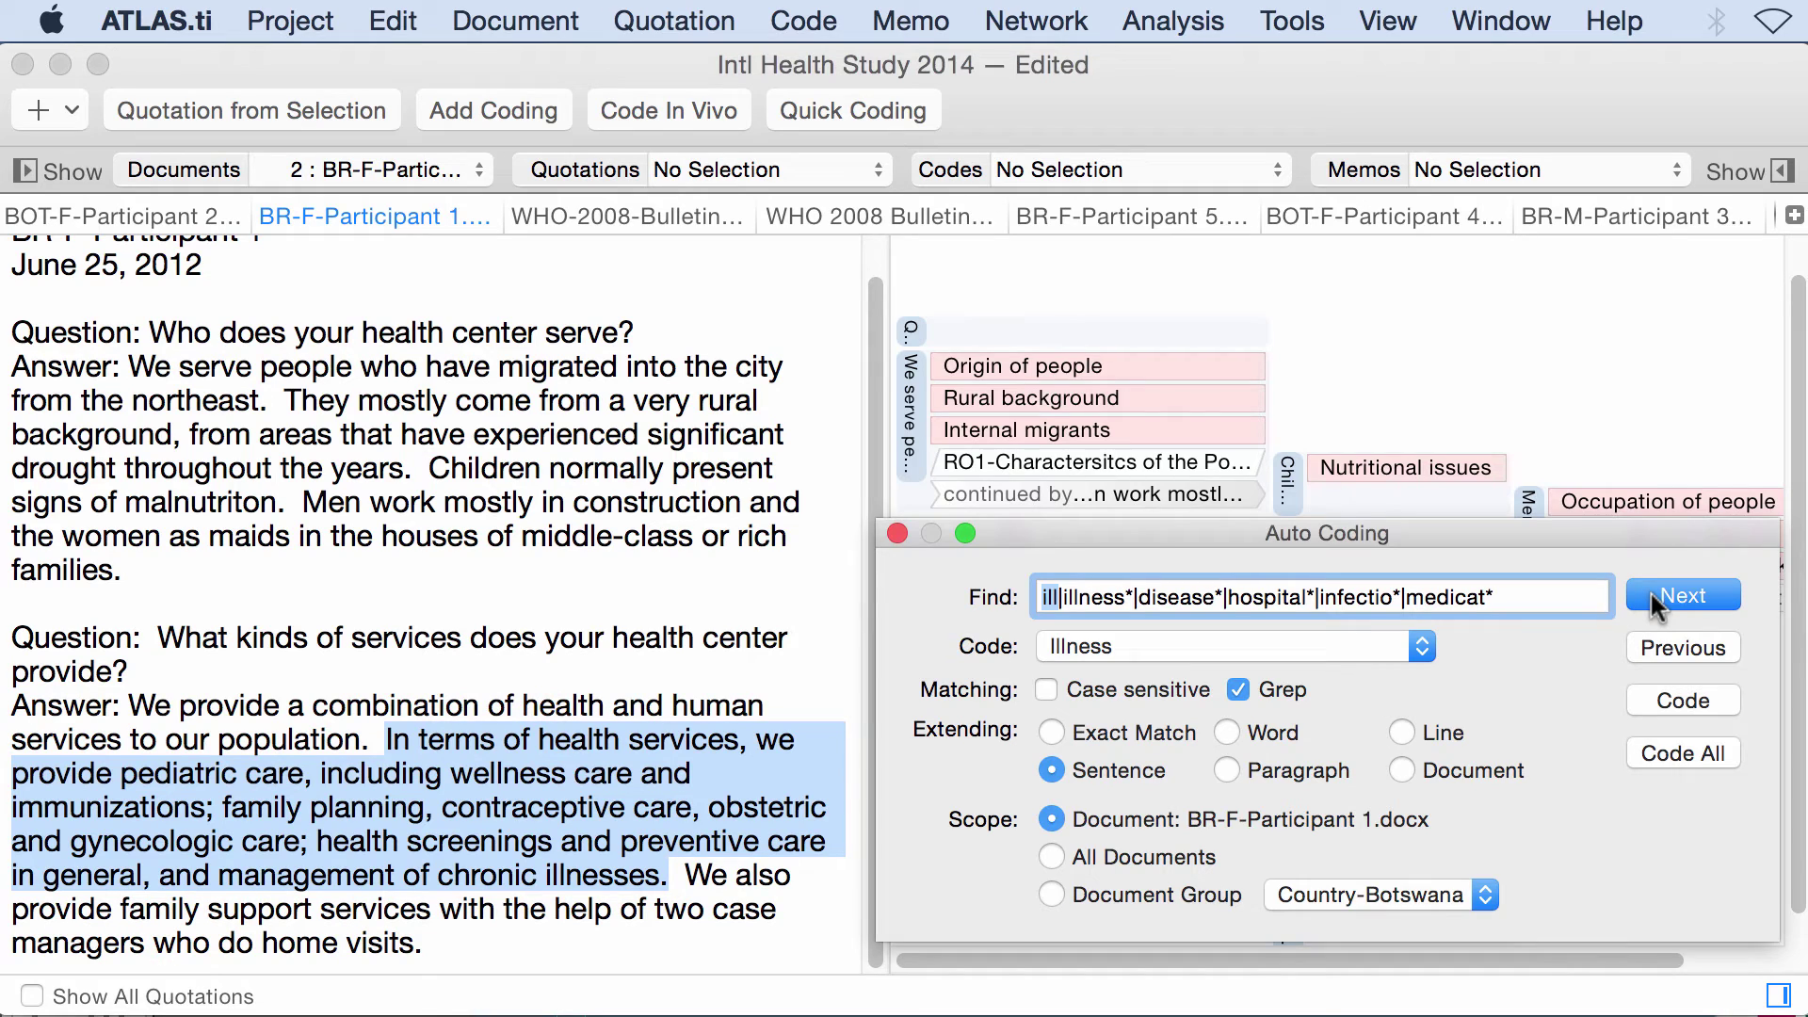
click(1228, 769)
click(1628, 593)
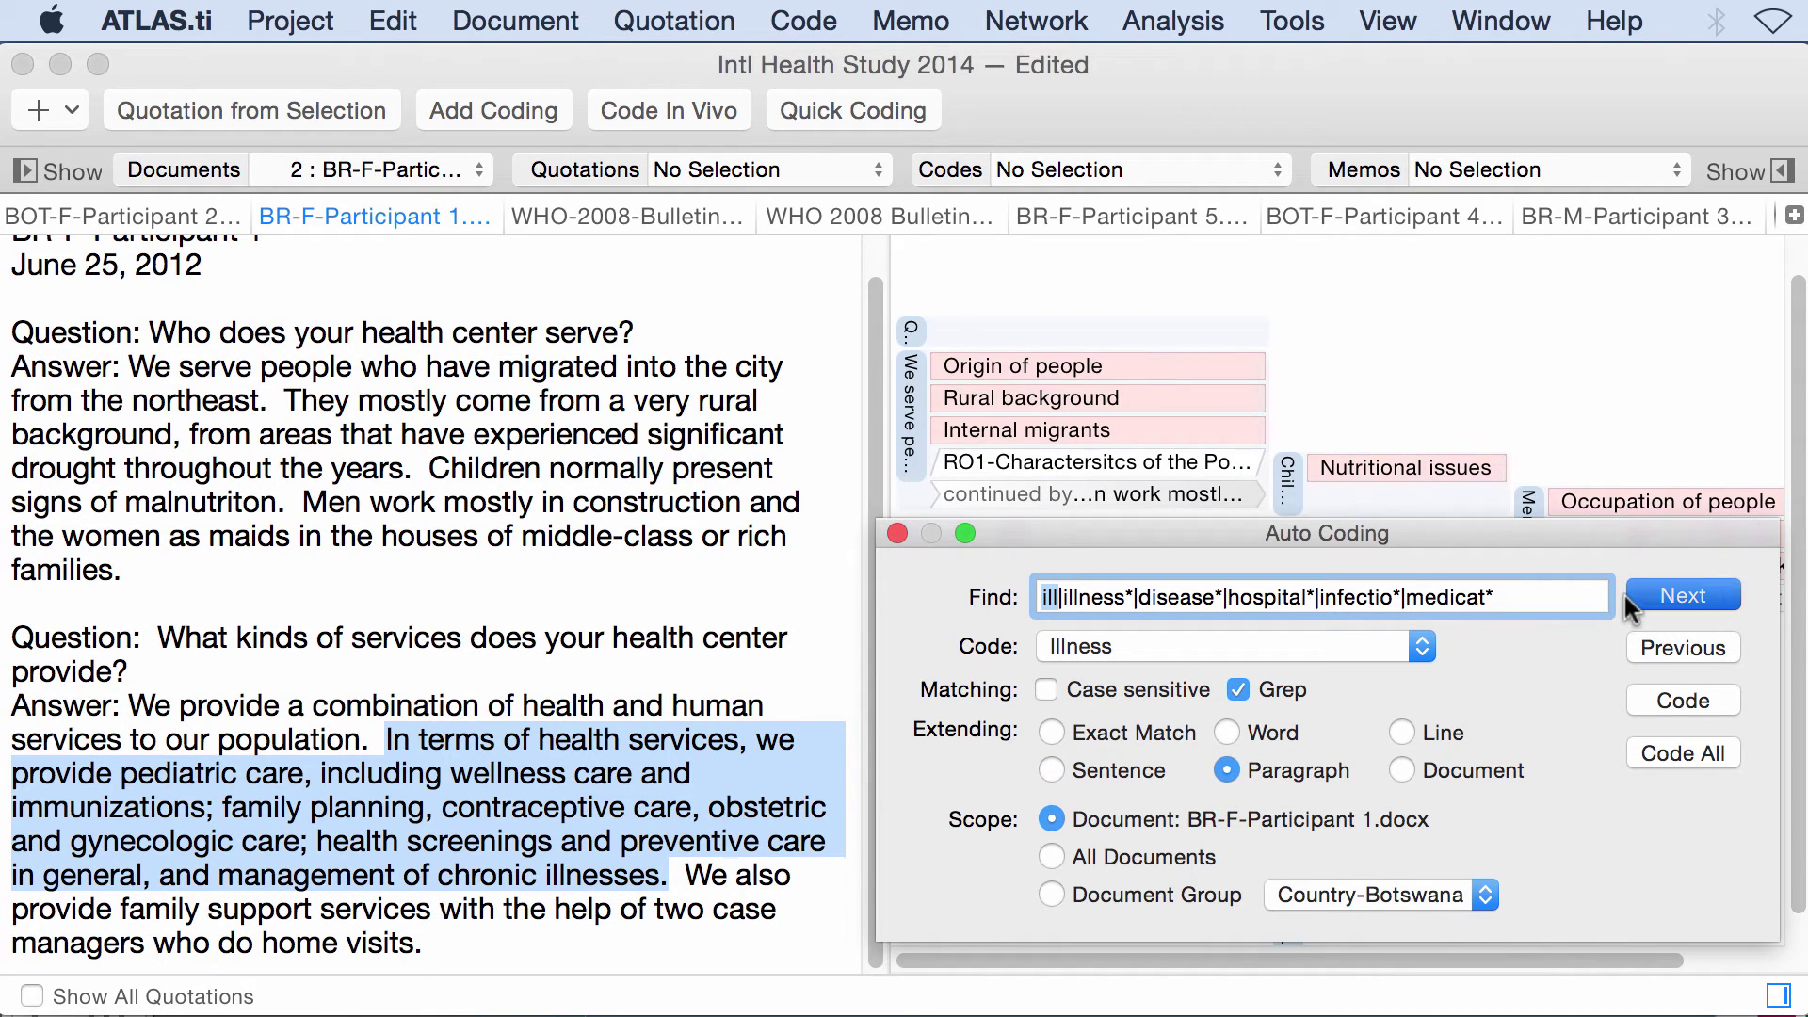
click(1402, 772)
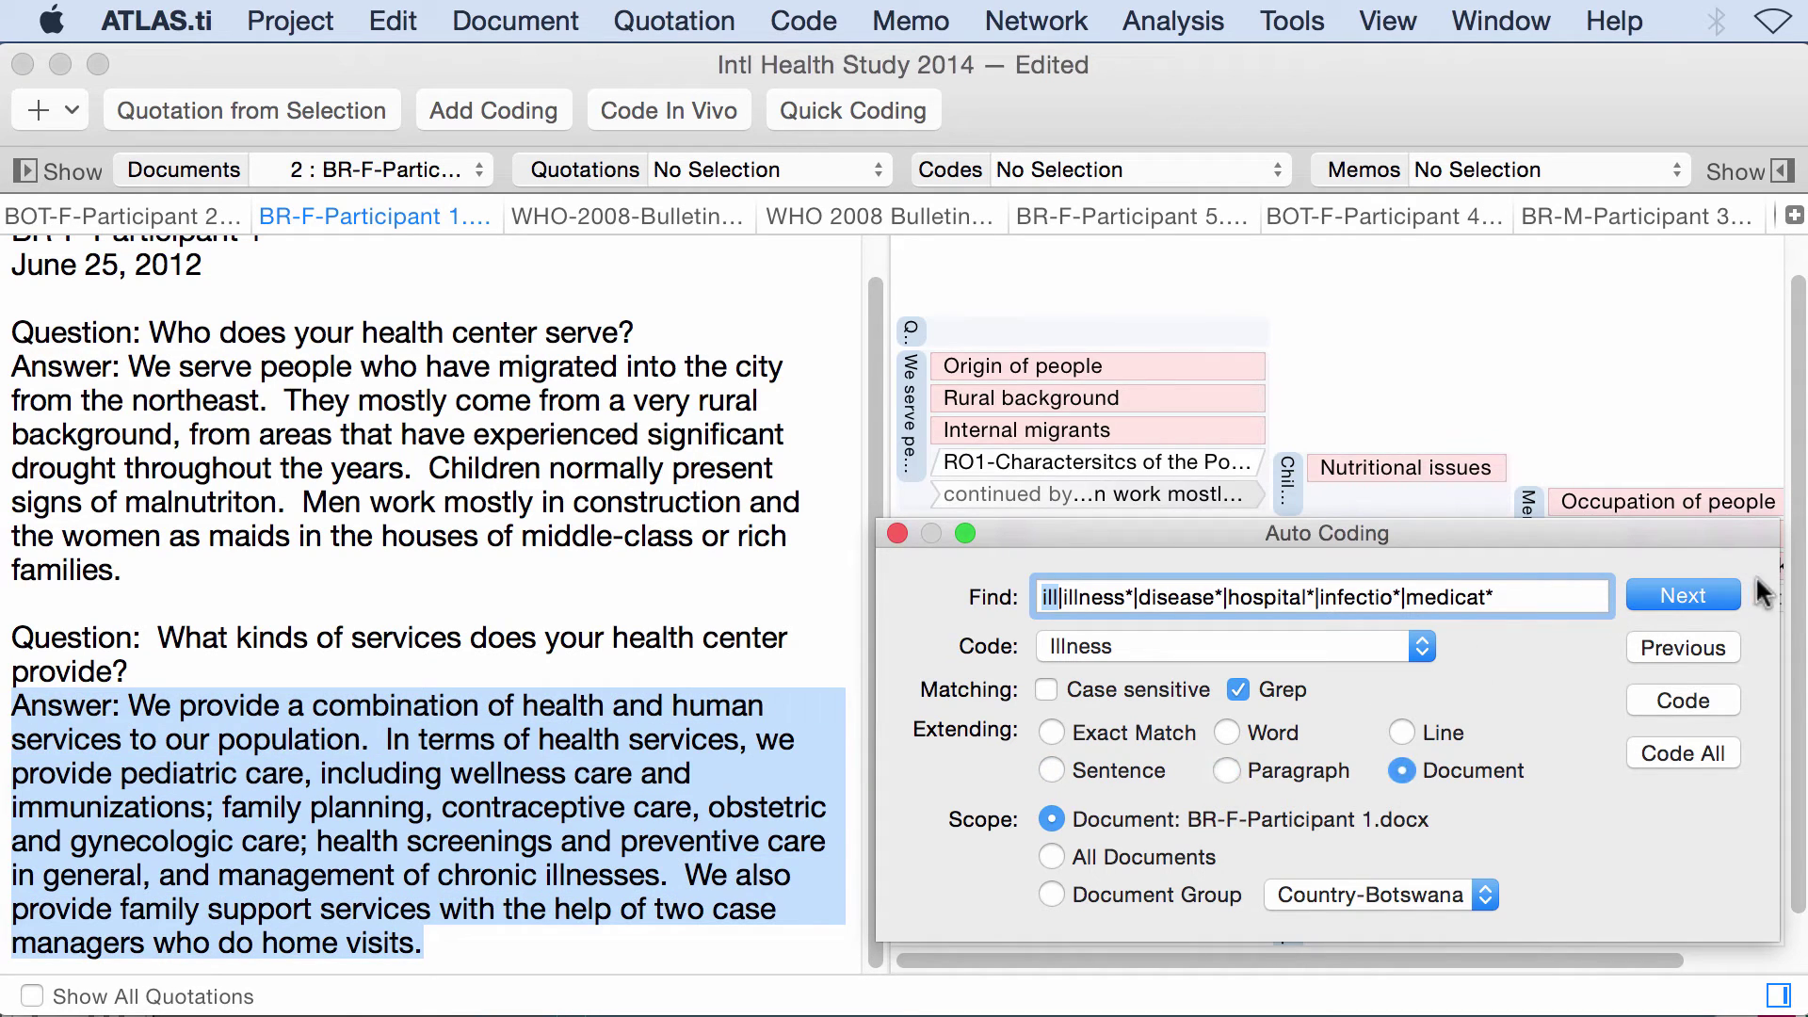
click(1696, 592)
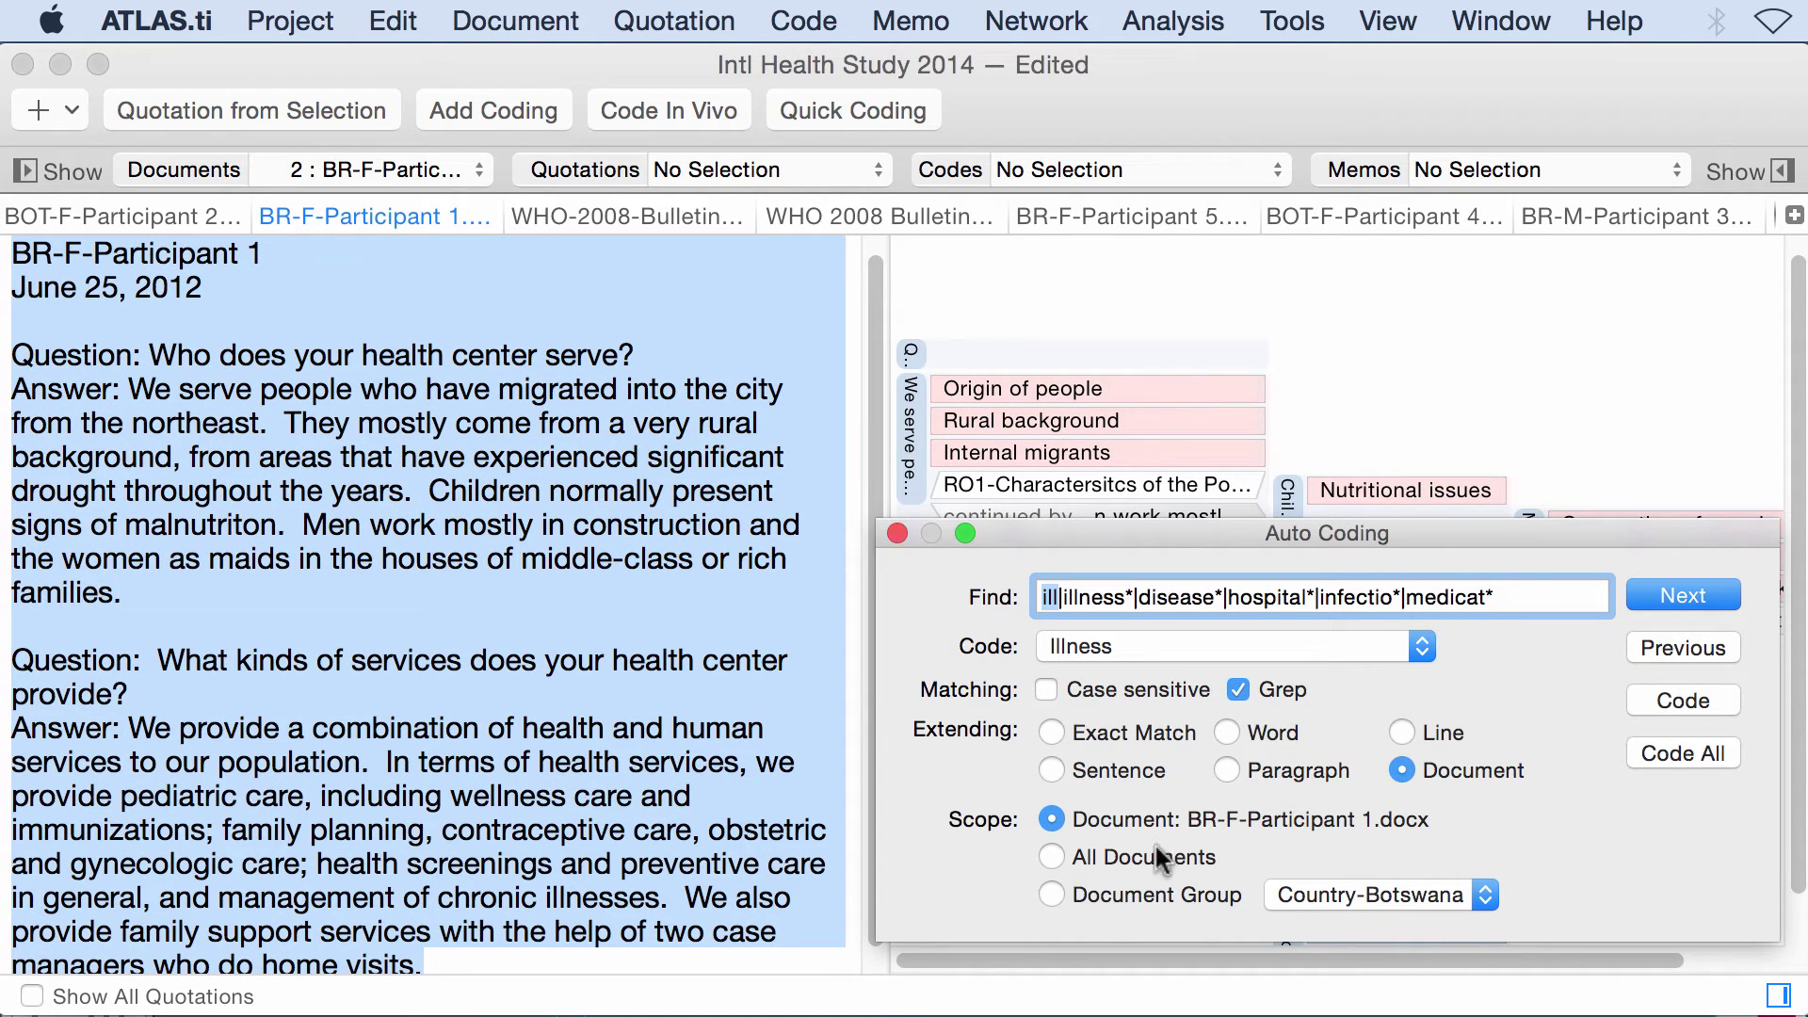
Step: Set scope to All Documents with Paragraph extension and jump to the BOT-F-Participant 2 match
click(1050, 854)
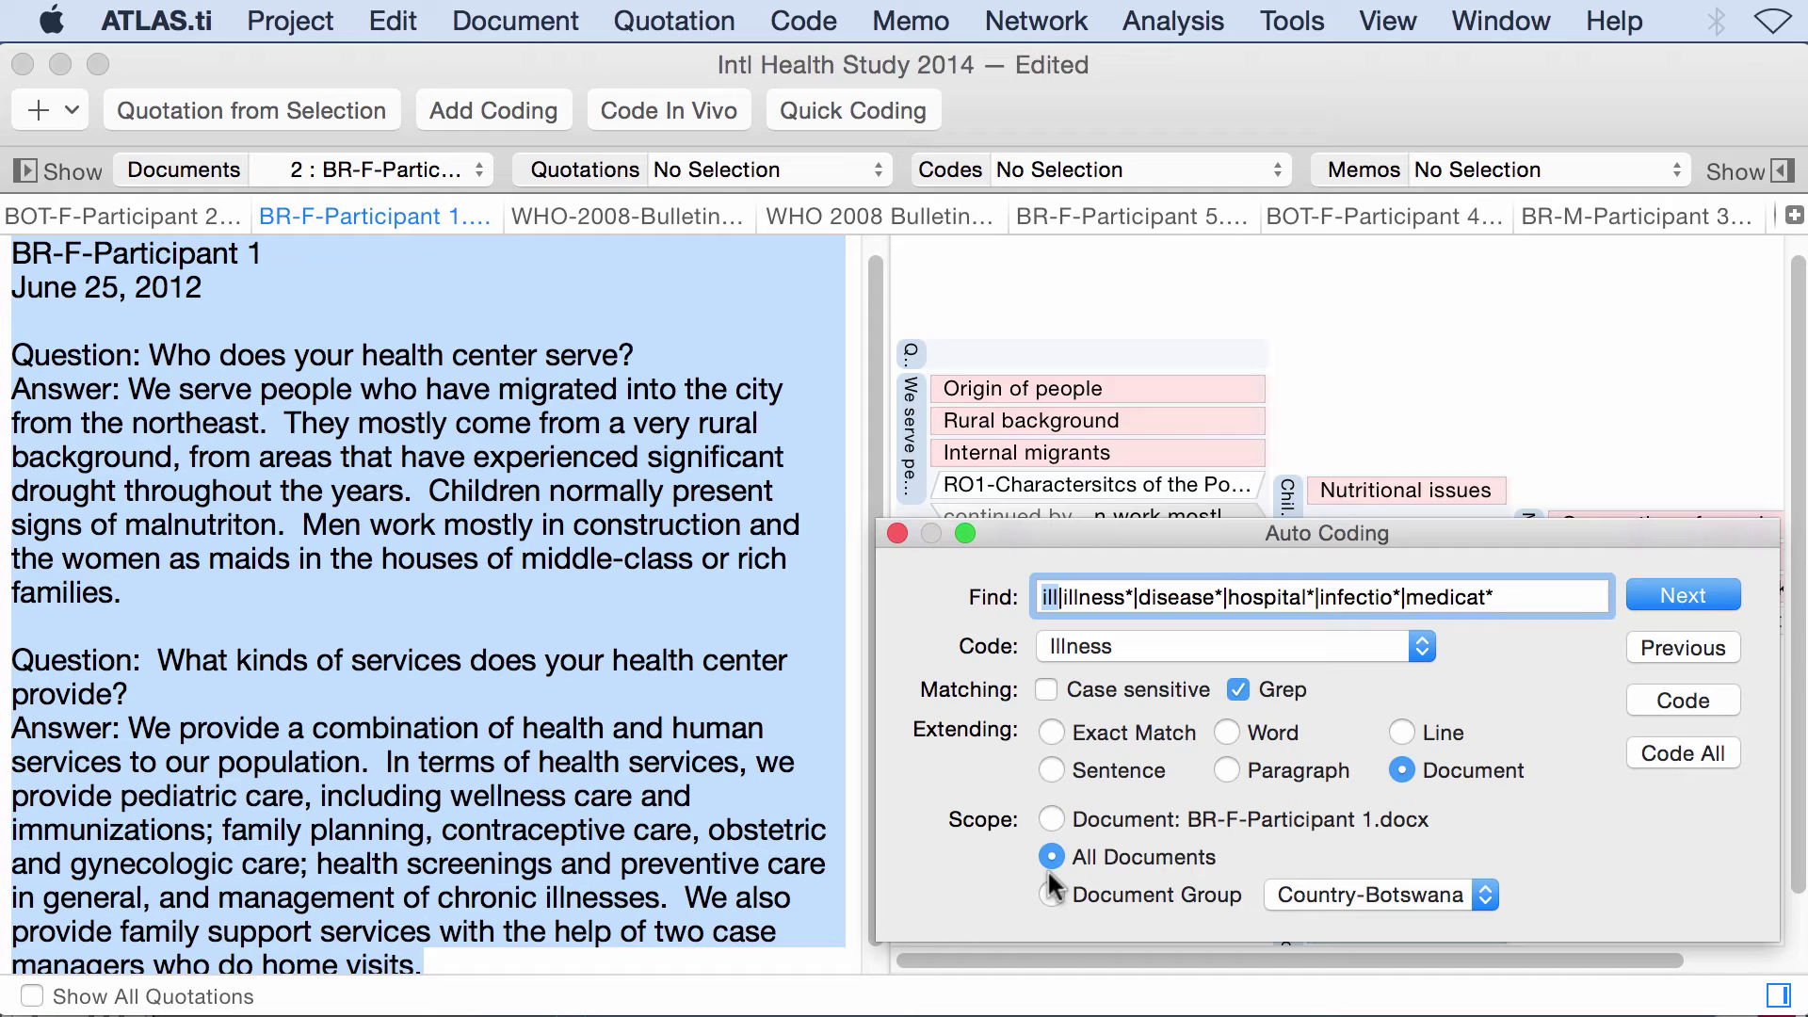
click(1225, 770)
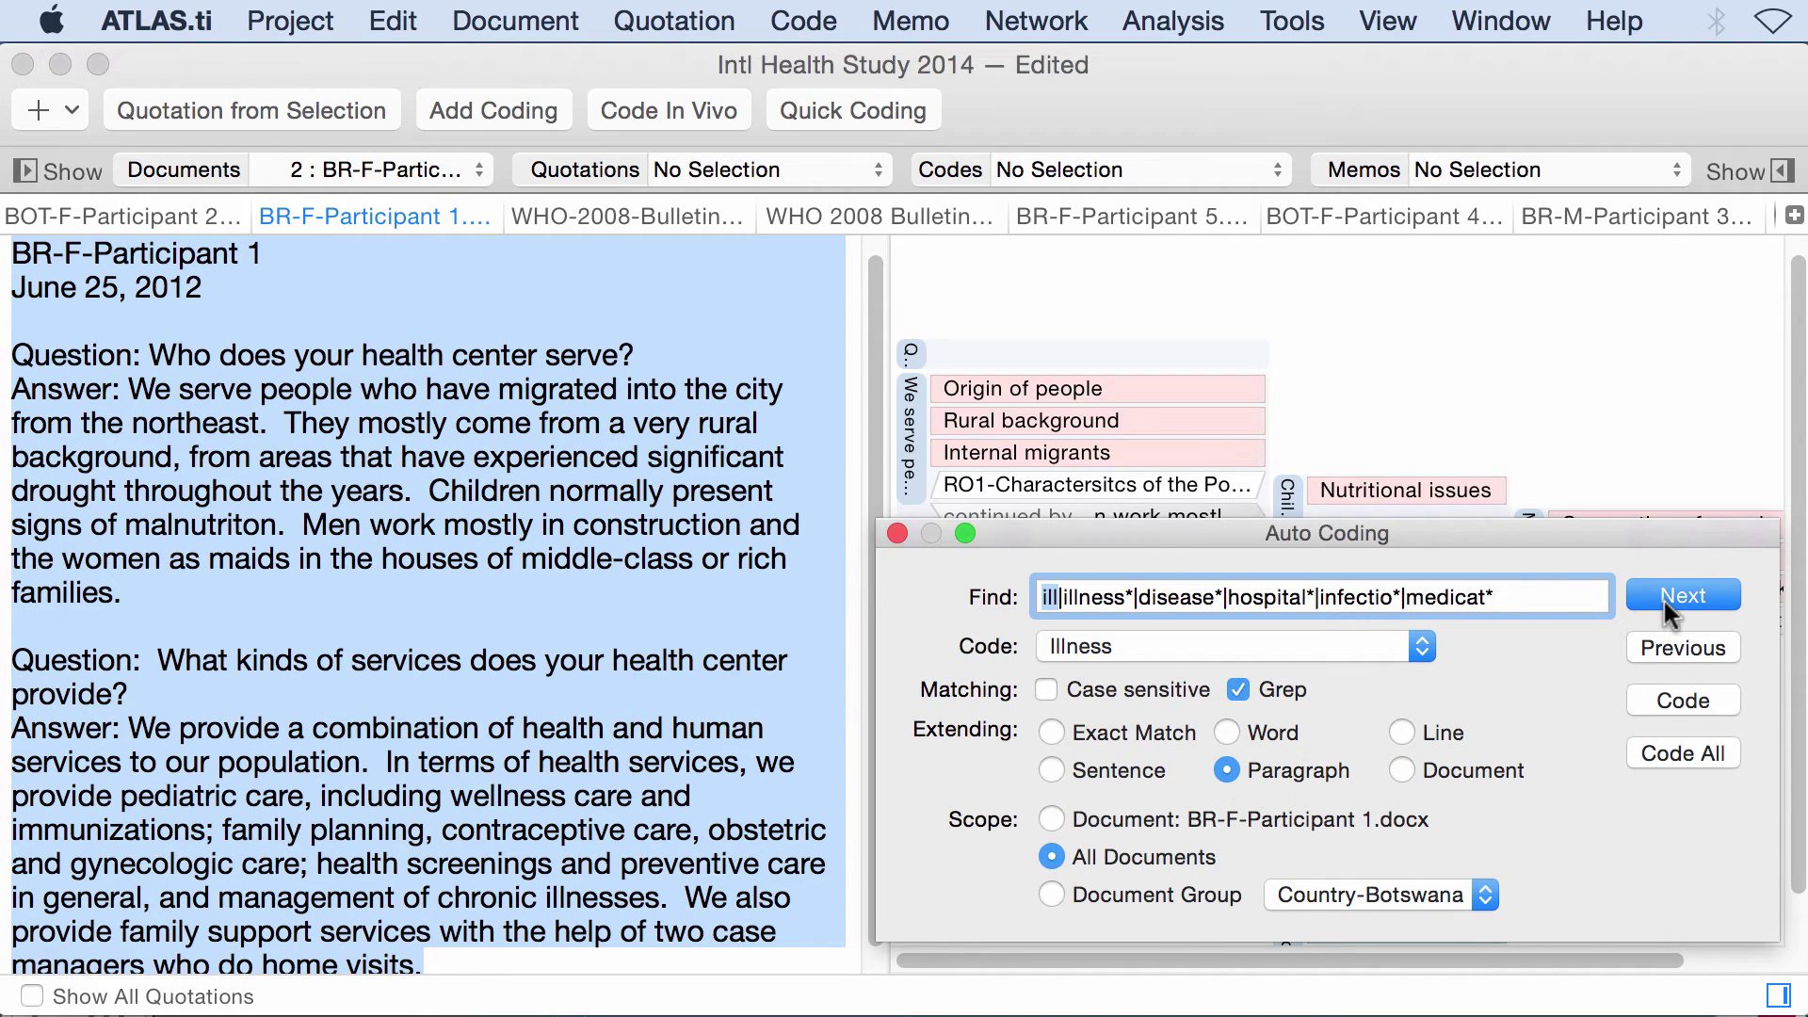
click(1663, 598)
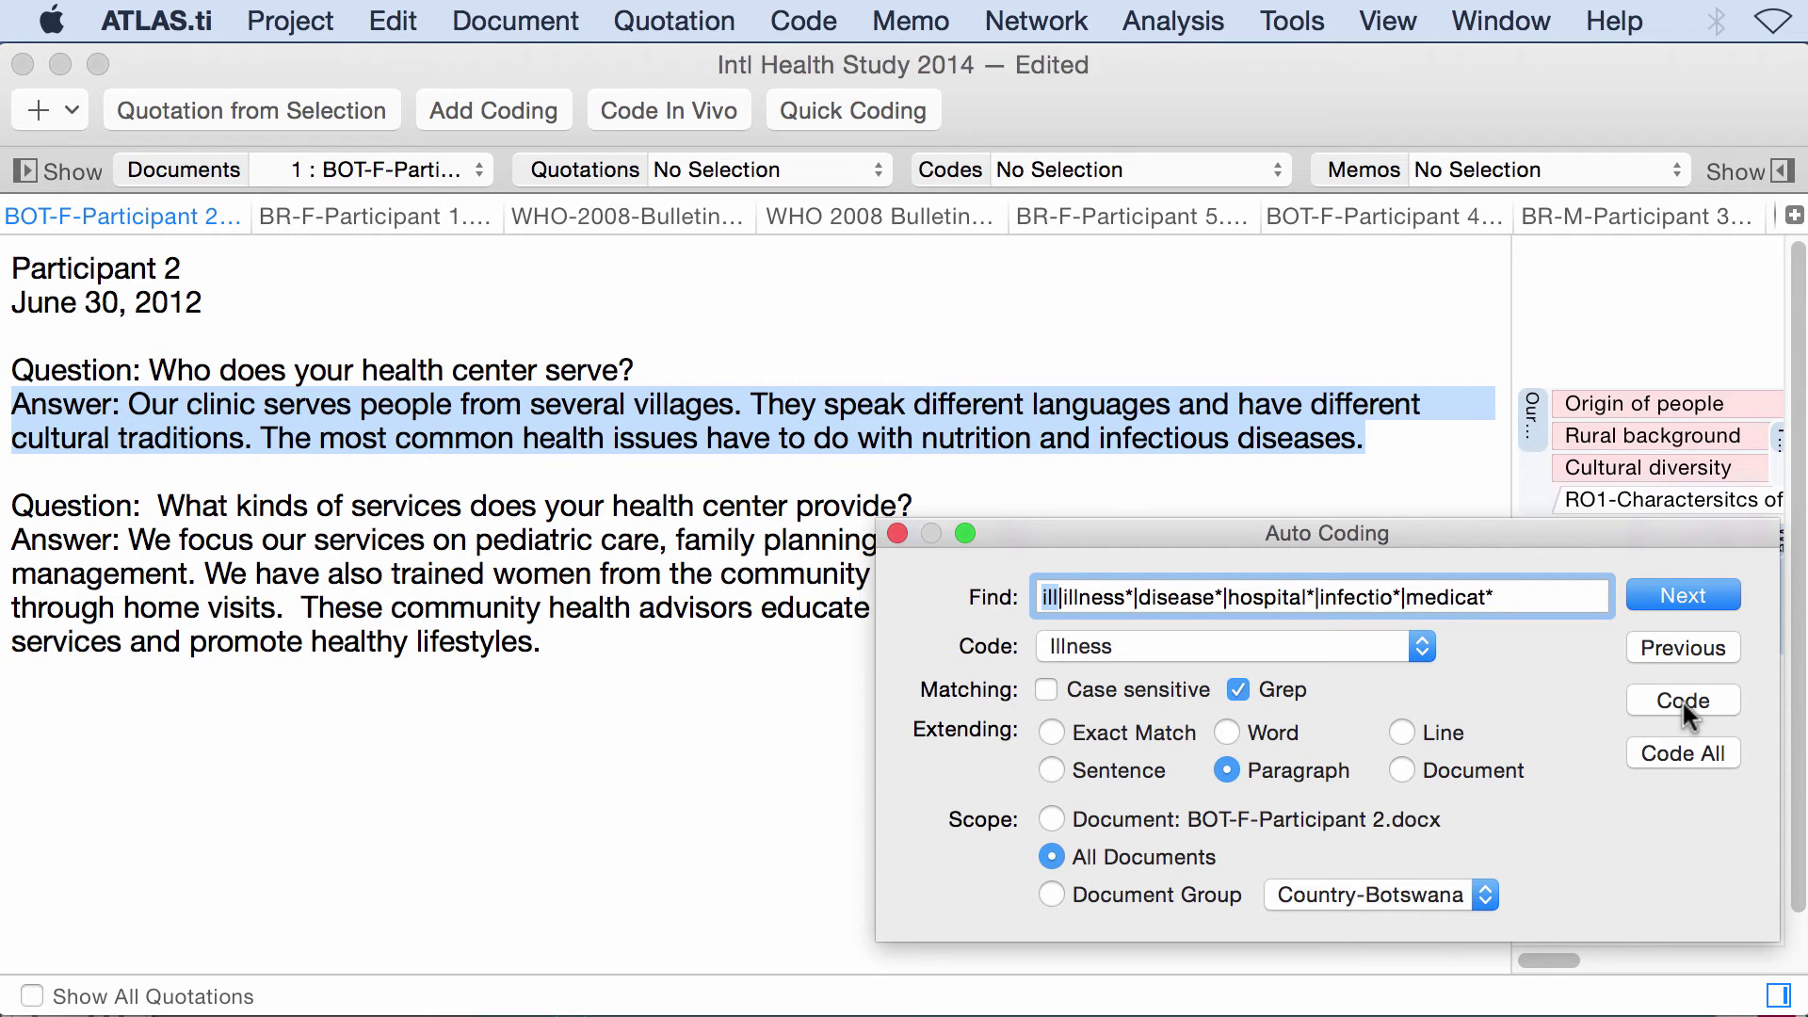
Step: Code individual matching paragraphs, including the 'But today' paragraph, with Illness
click(1691, 596)
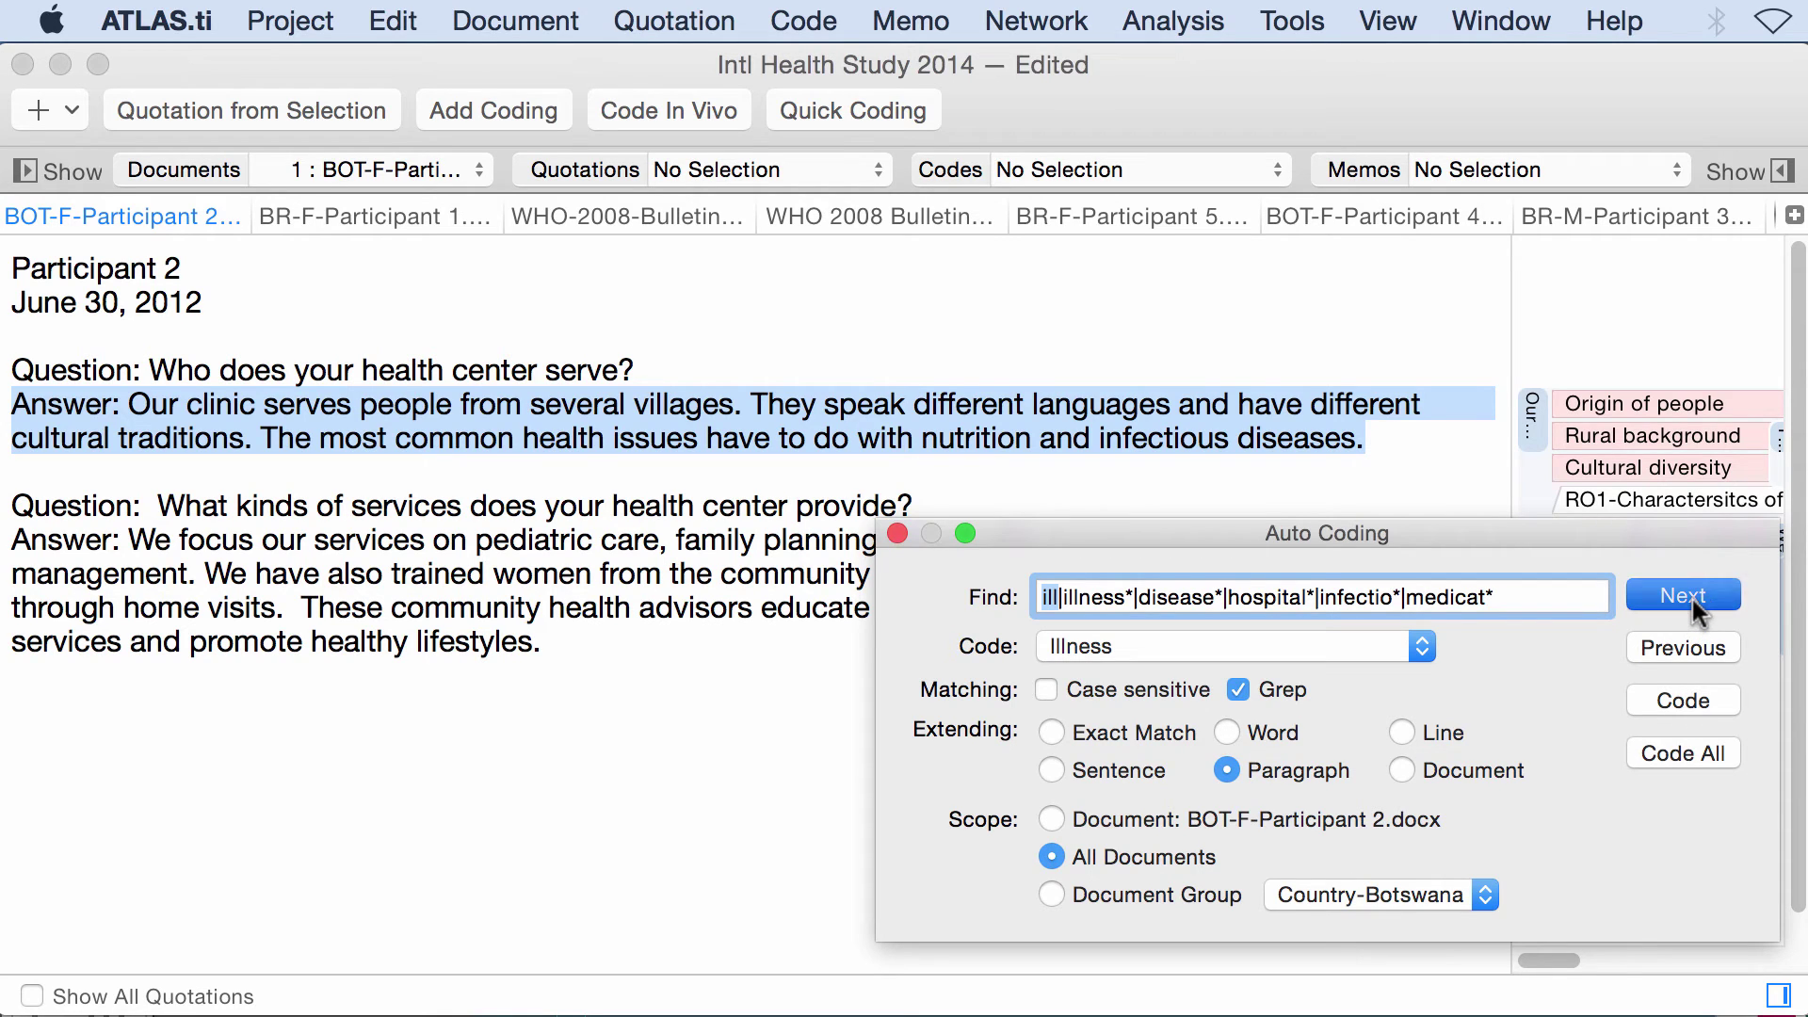
drag(1555, 539, 1431, 633)
click(1564, 801)
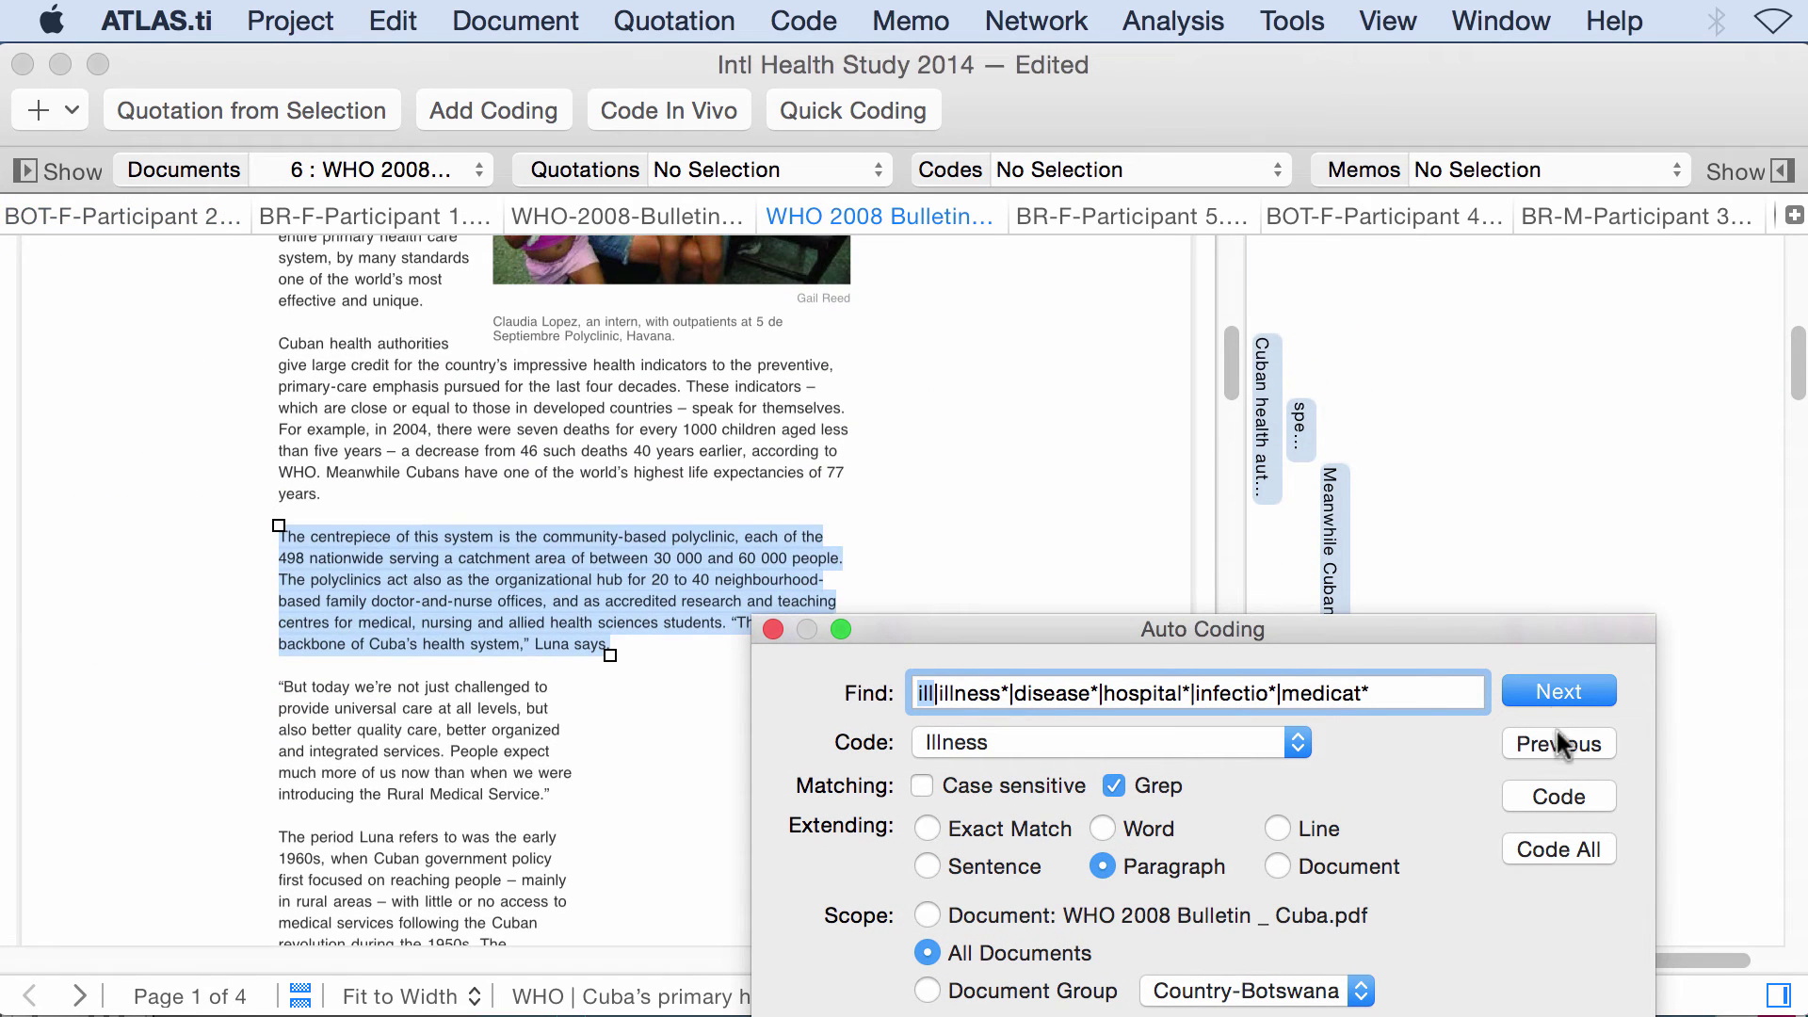
click(1554, 693)
click(1553, 798)
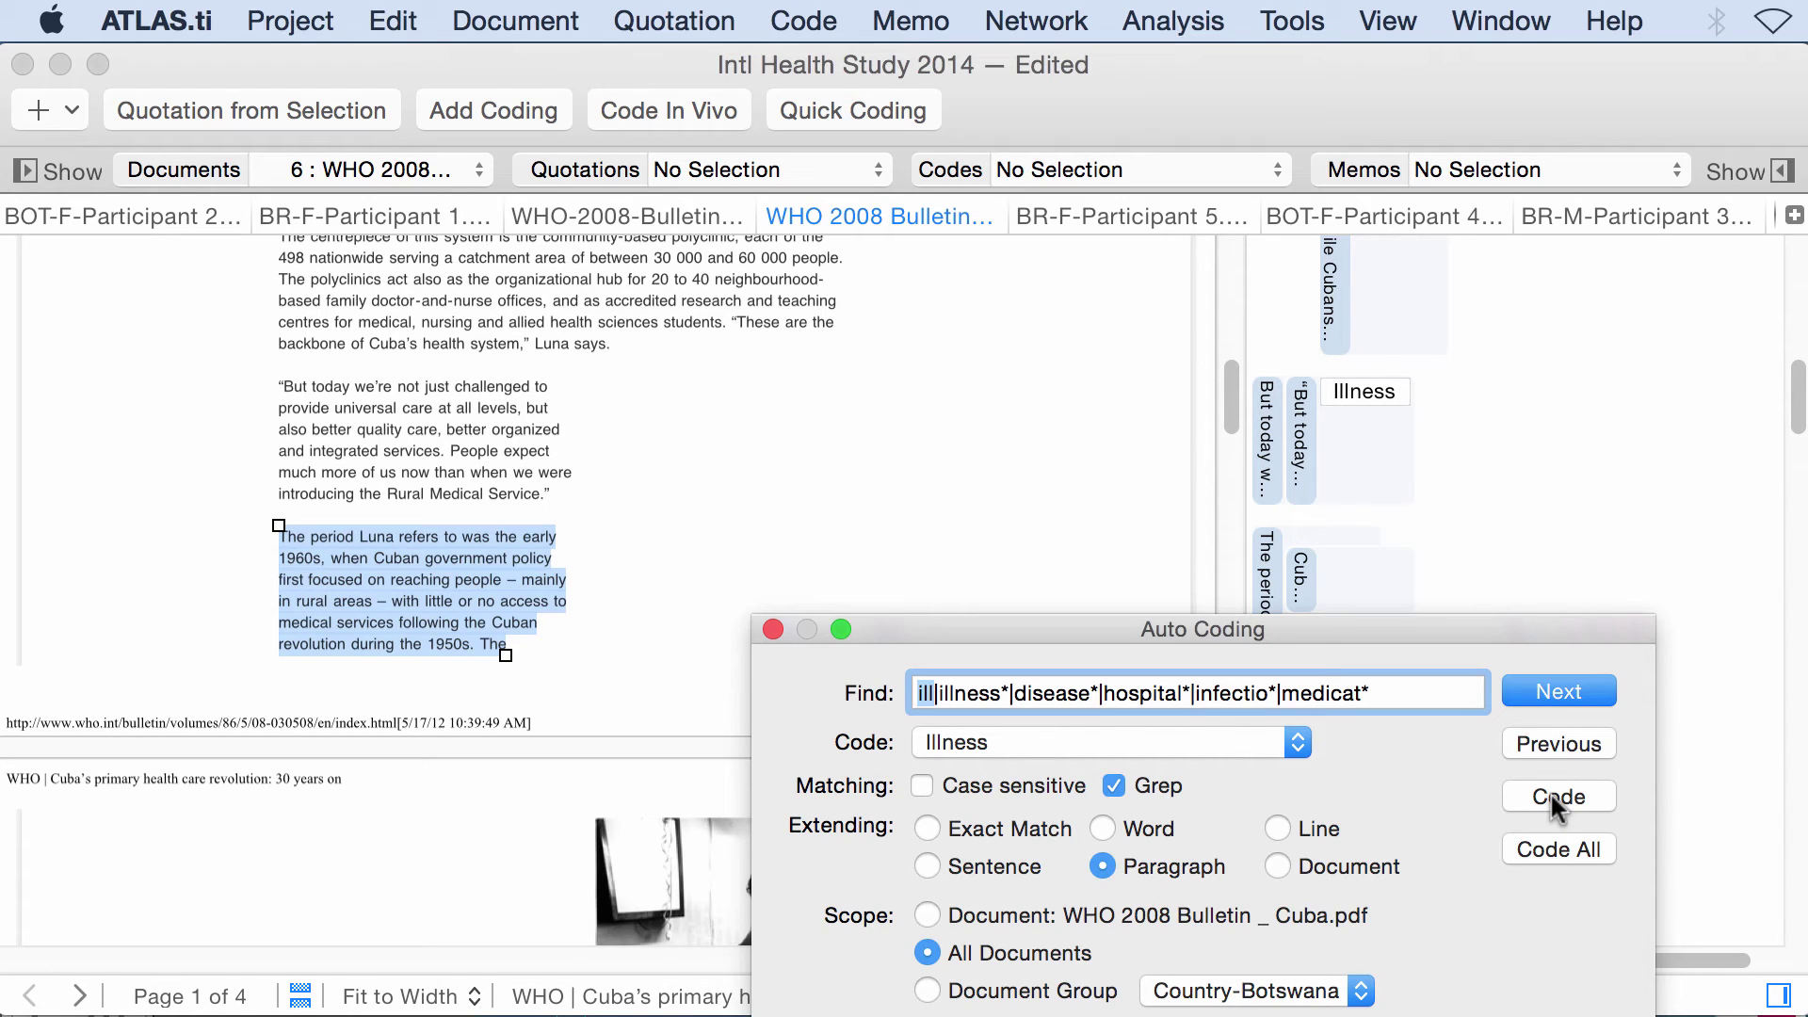
Step: Code all remaining matches with Illness, close Auto Coding, and open the Codes manager
drag(1396, 634, 1531, 553)
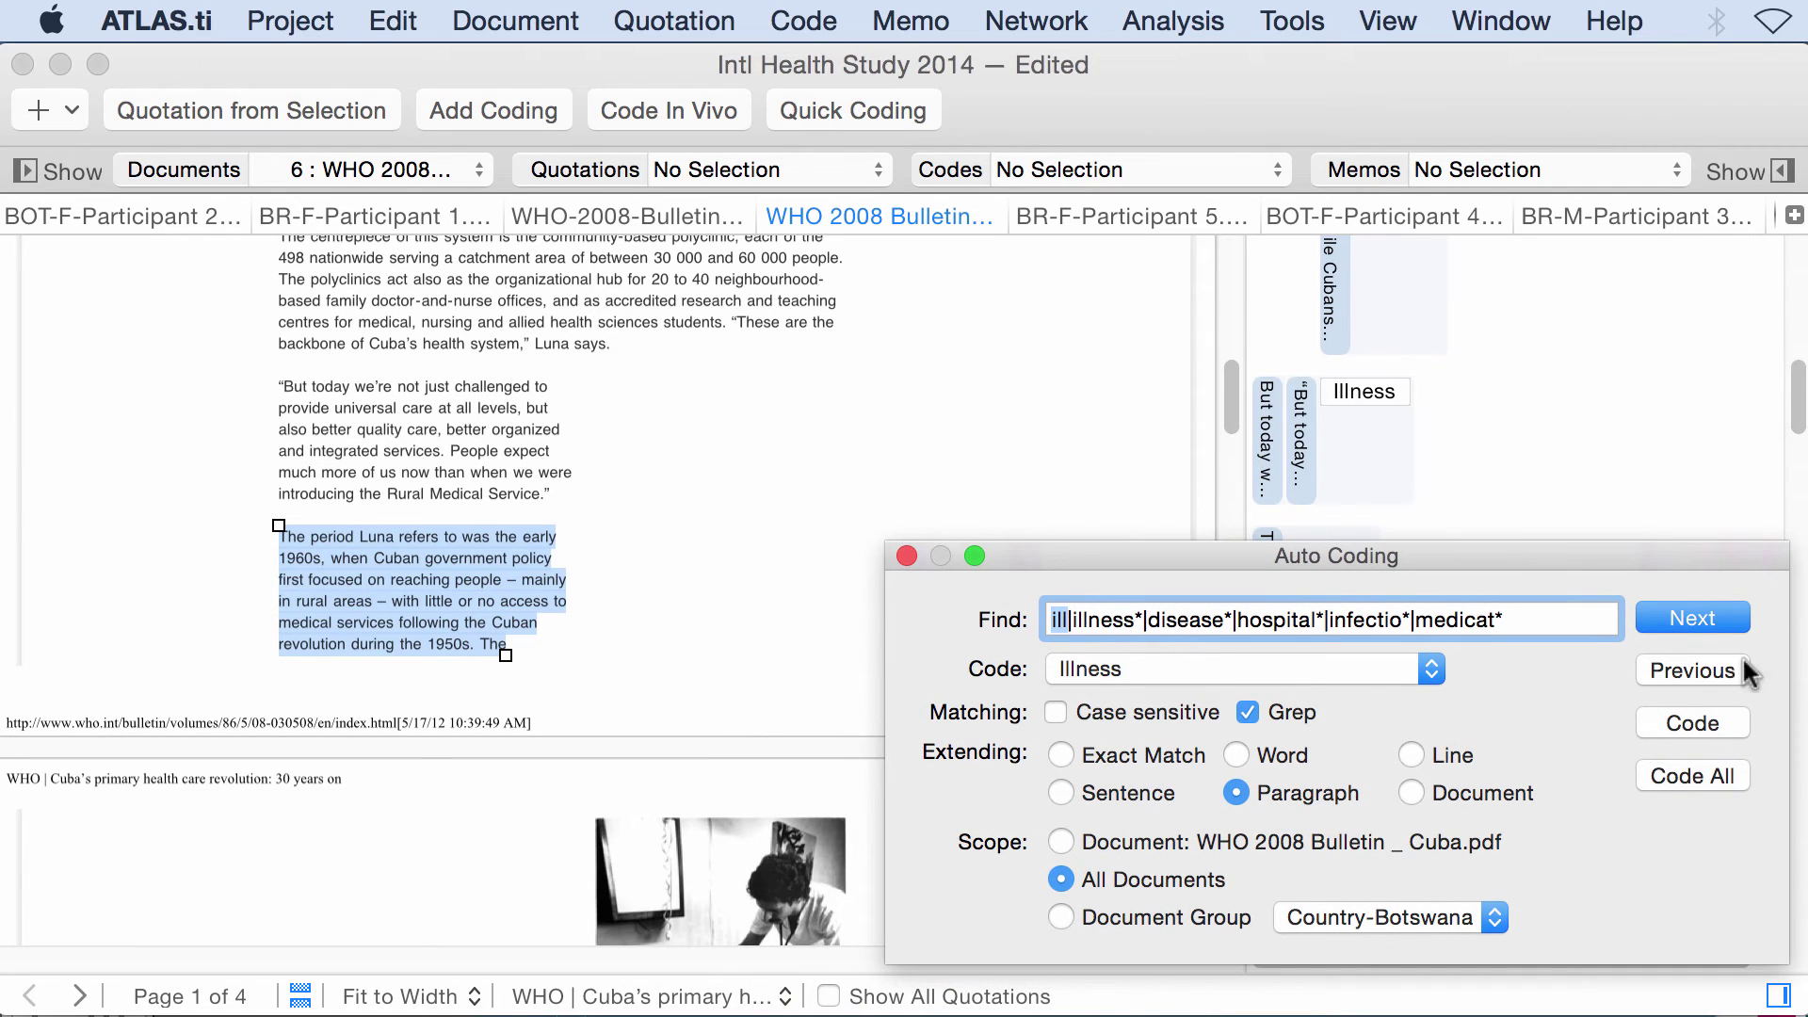
click(1713, 776)
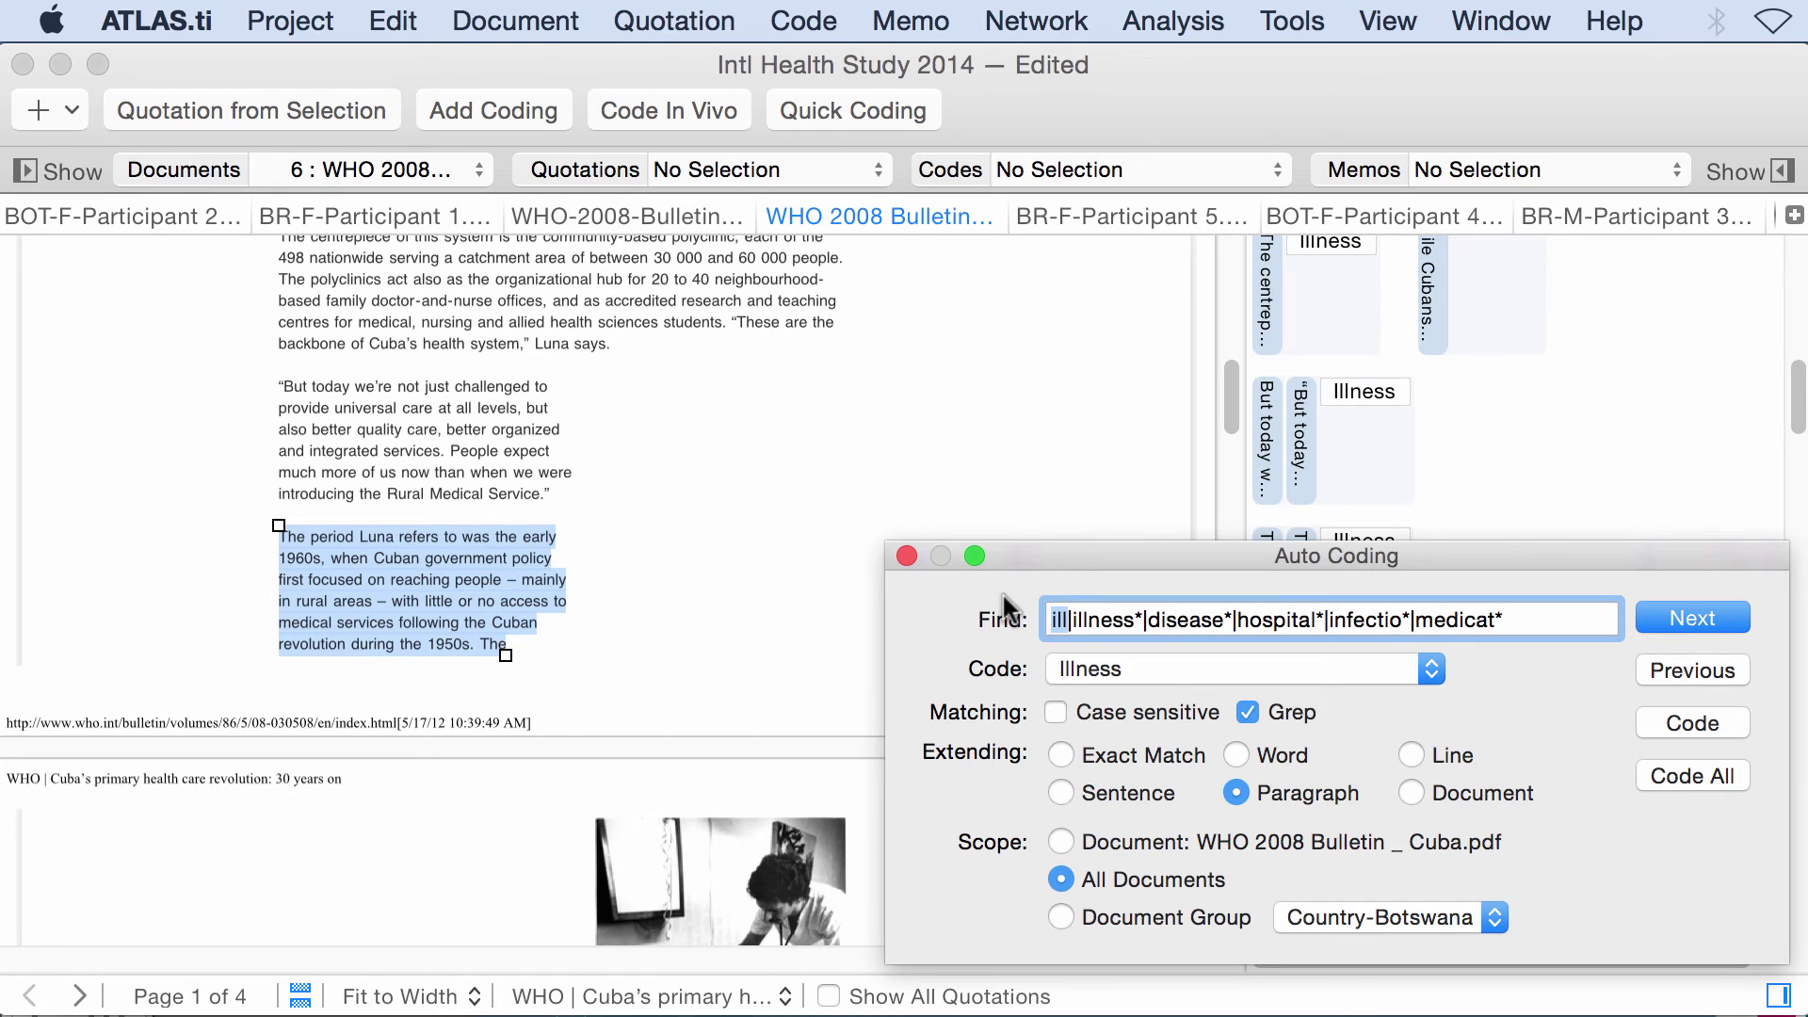
click(906, 556)
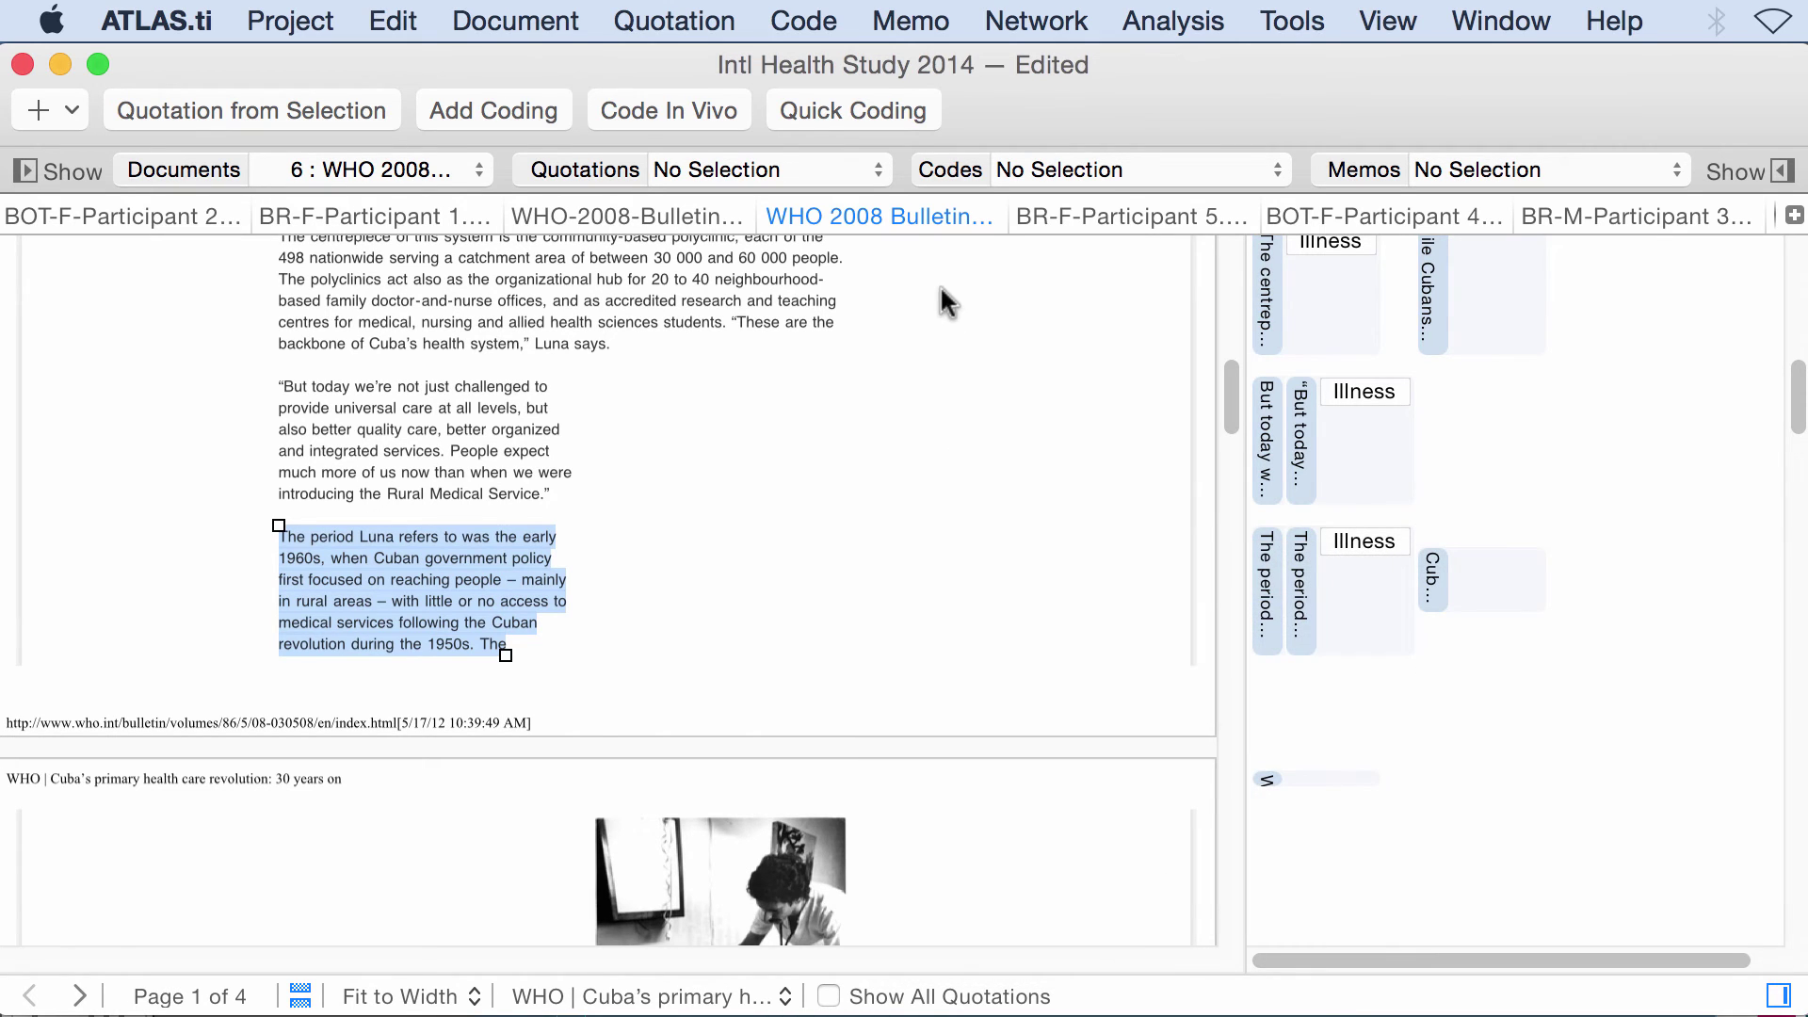
click(933, 174)
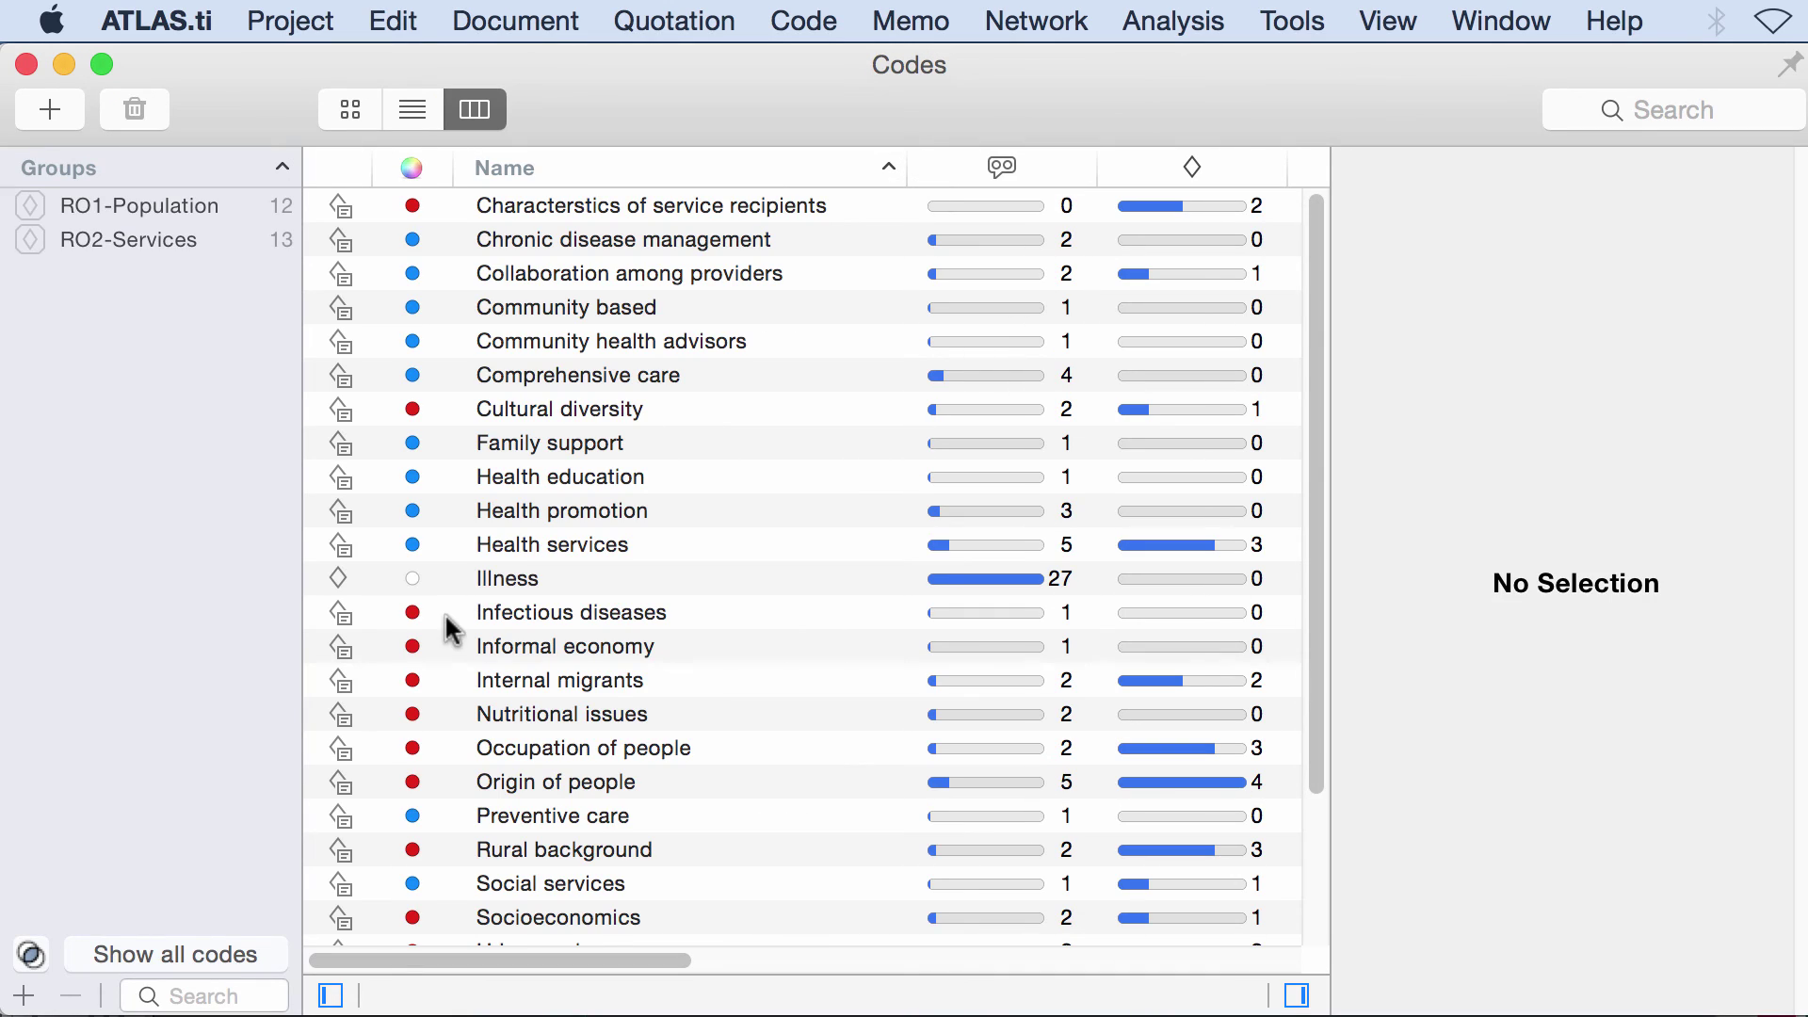